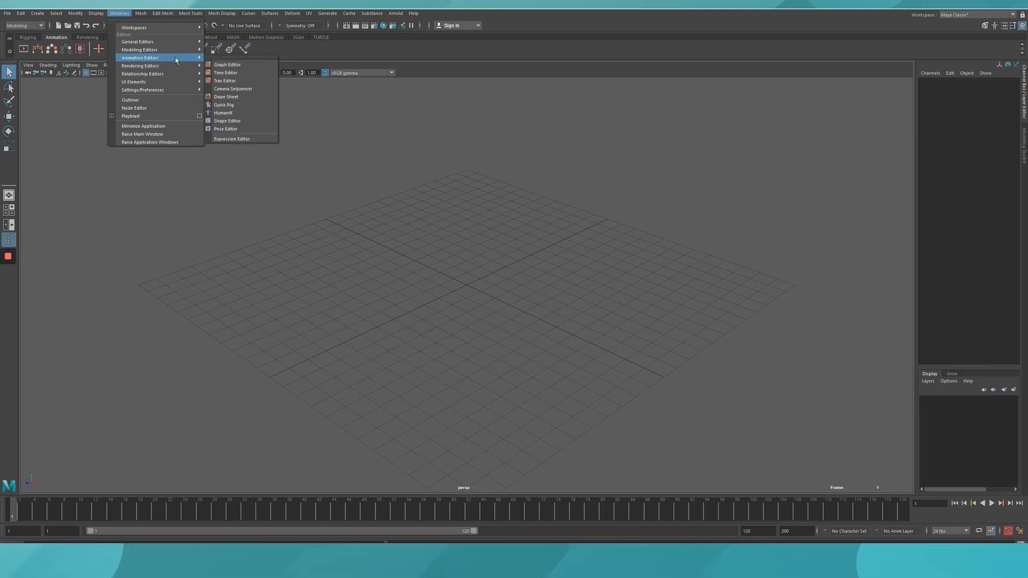
Step: Open the Graph Editor and place its window over the lower part of the viewport
click(426, 213)
alt+drag(384, 280, 448, 298)
key(alt+v)
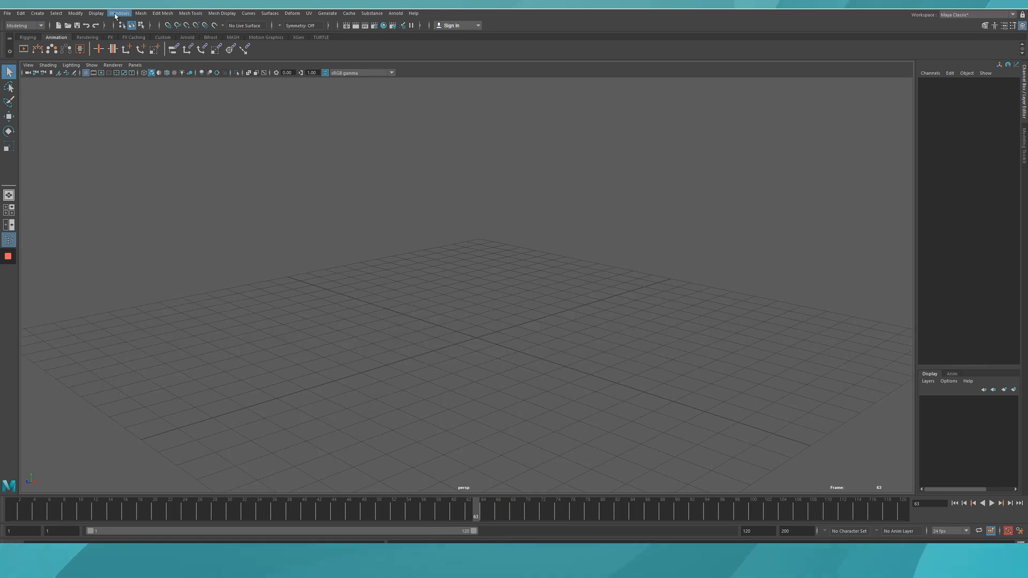
click(119, 13)
mouse_move(160, 62)
click(228, 64)
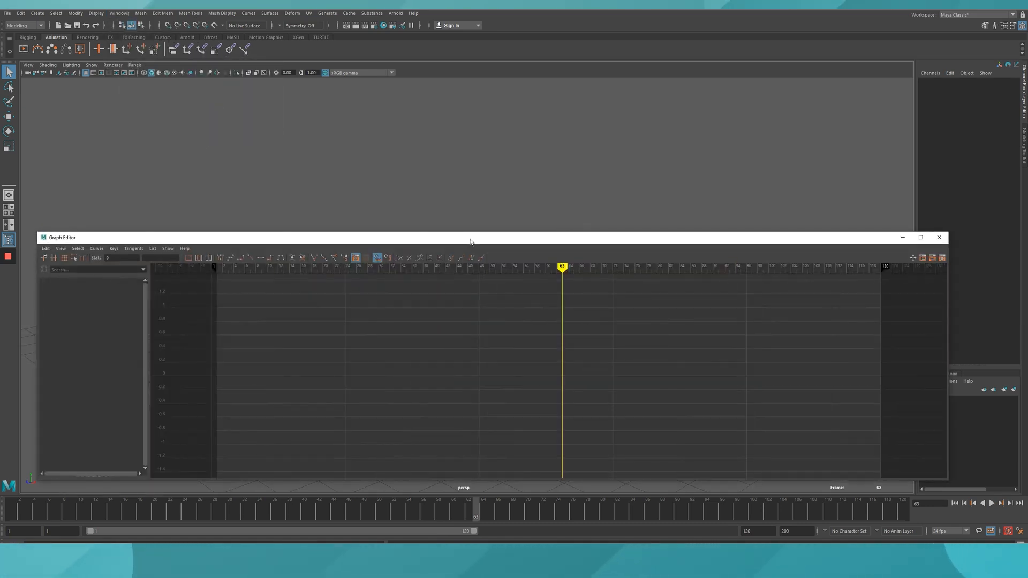
mouse_move(471, 241)
mouse_down()
mouse_move(468, 250)
mouse_move(476, 226)
mouse_up()
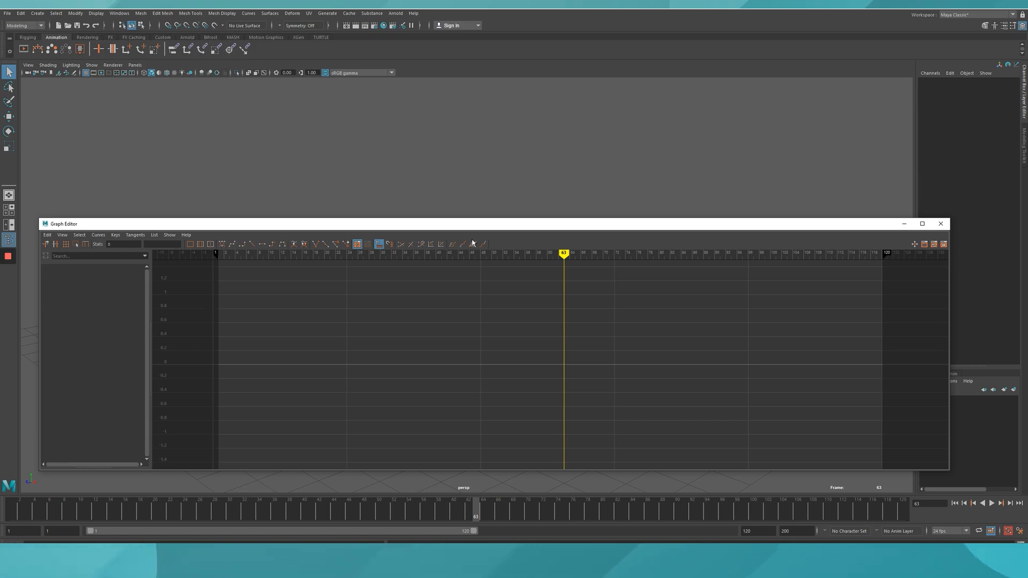
Step: Scrub the current time back to frame 7 in the Graph Editor
mouse_move(517, 254)
mouse_down()
mouse_move(471, 266)
mouse_move(273, 261)
mouse_move(706, 291)
mouse_move(328, 518)
mouse_move(355, 518)
mouse_move(291, 518)
mouse_move(559, 518)
mouse_move(278, 498)
mouse_up()
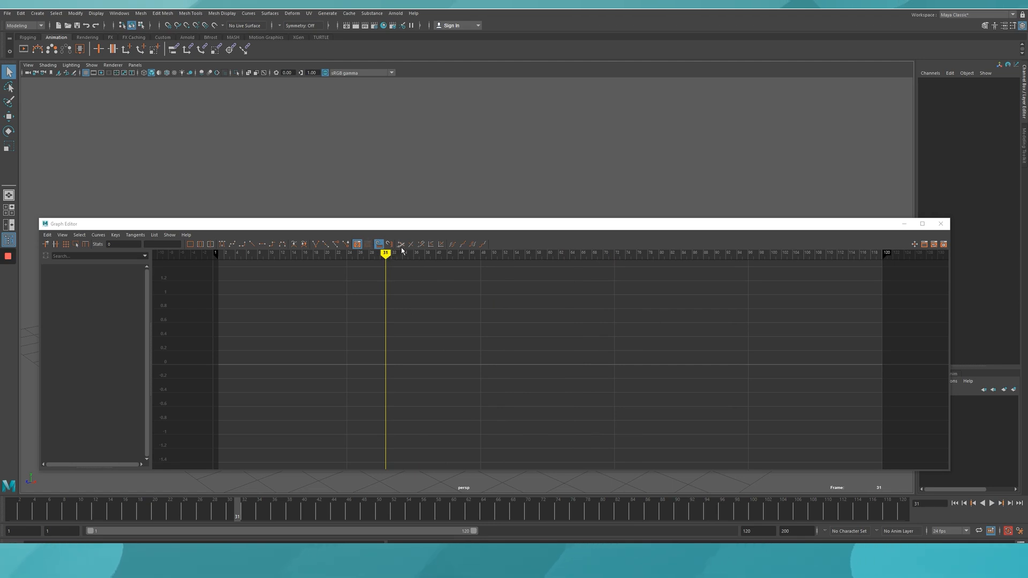
drag(386, 256, 251, 267)
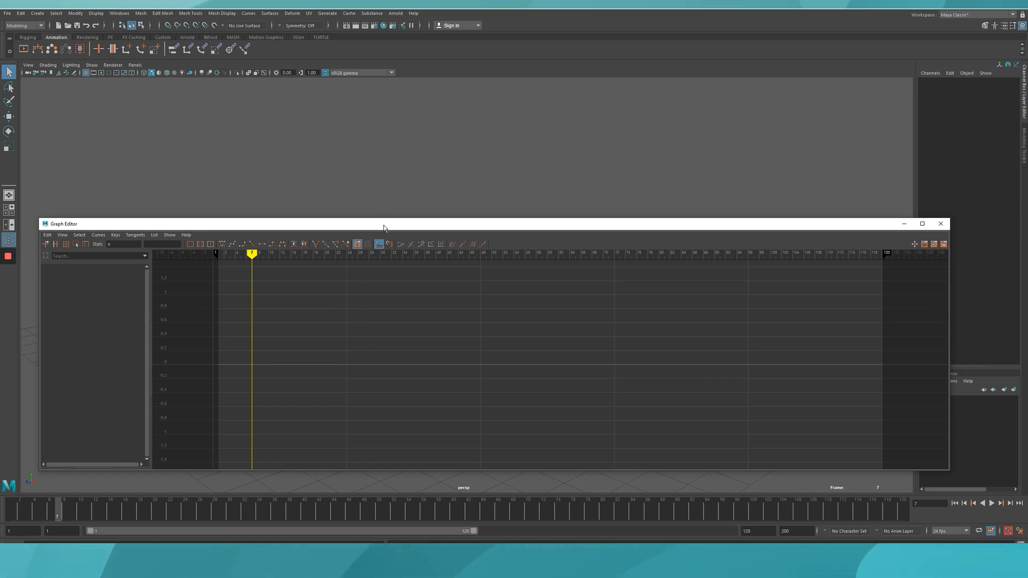
drag(383, 227, 379, 235)
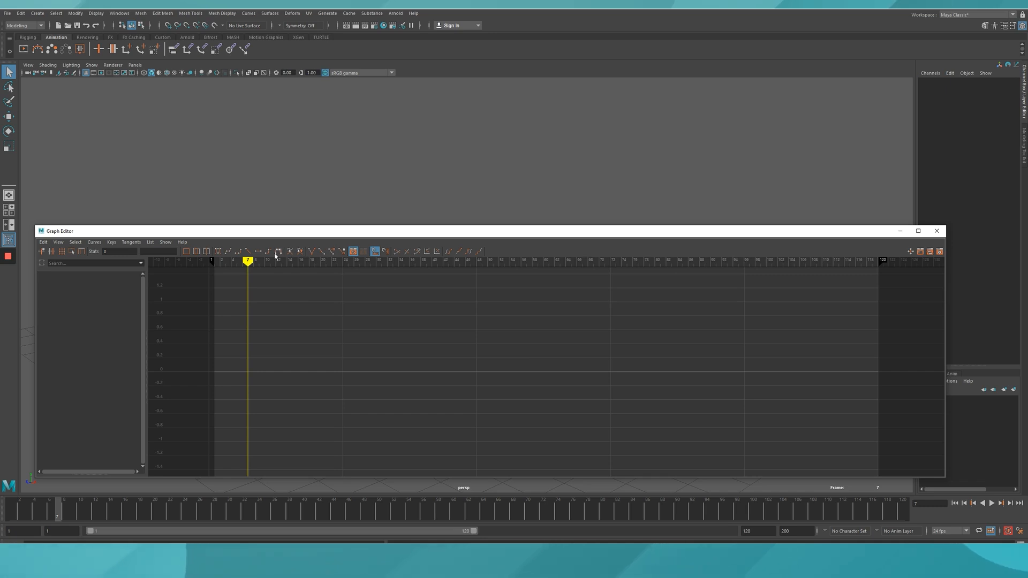
Step: Examine the Graph Editor's curve, tangent, edit and view options
click(94, 242)
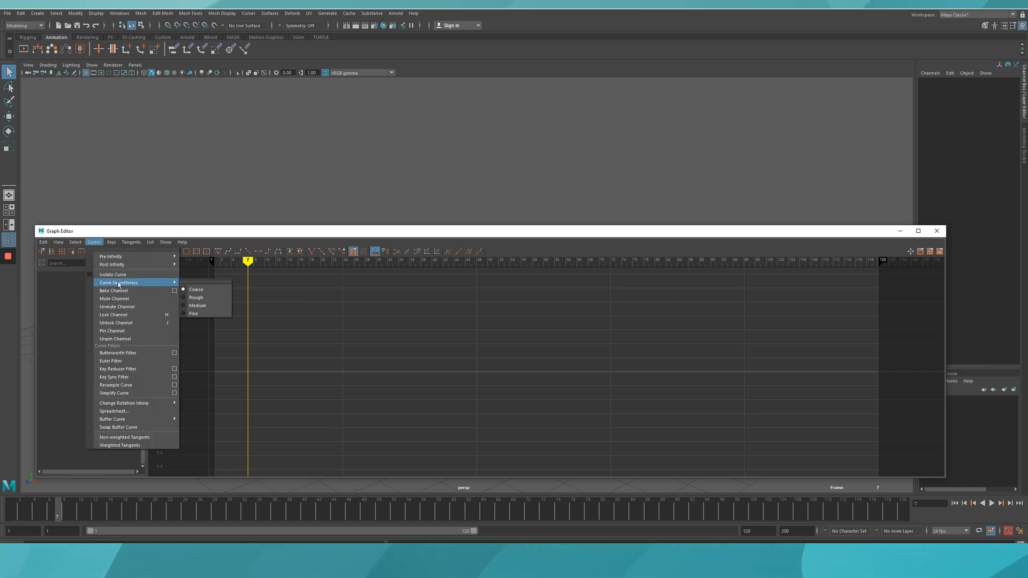
mouse_move(142, 259)
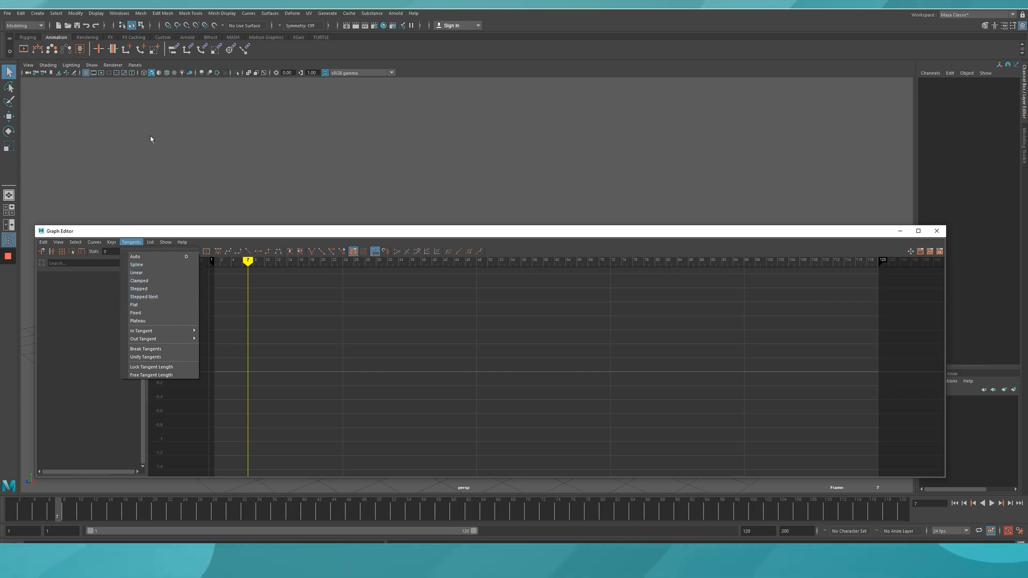
click(38, 13)
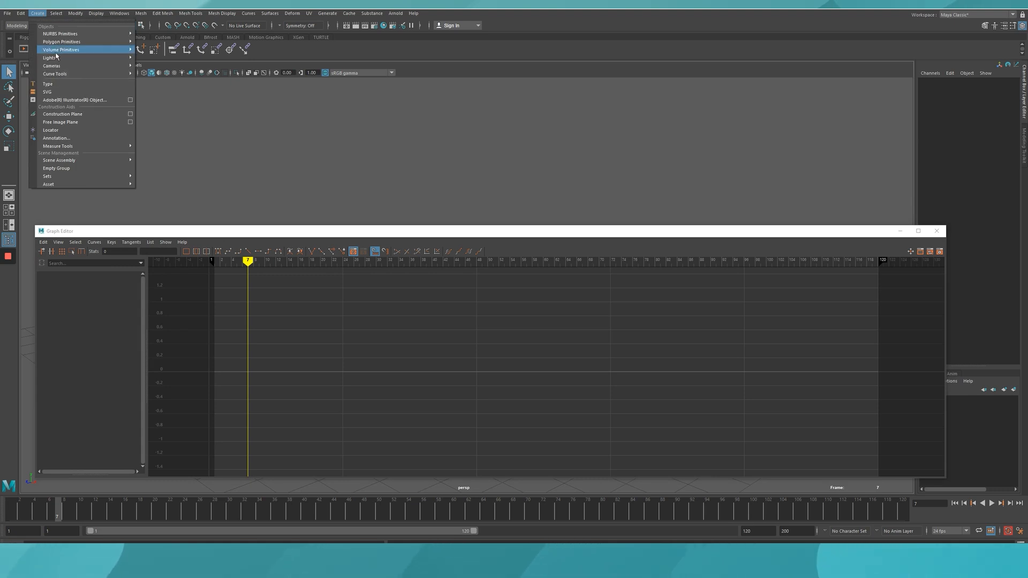
click(447, 32)
click(32, 39)
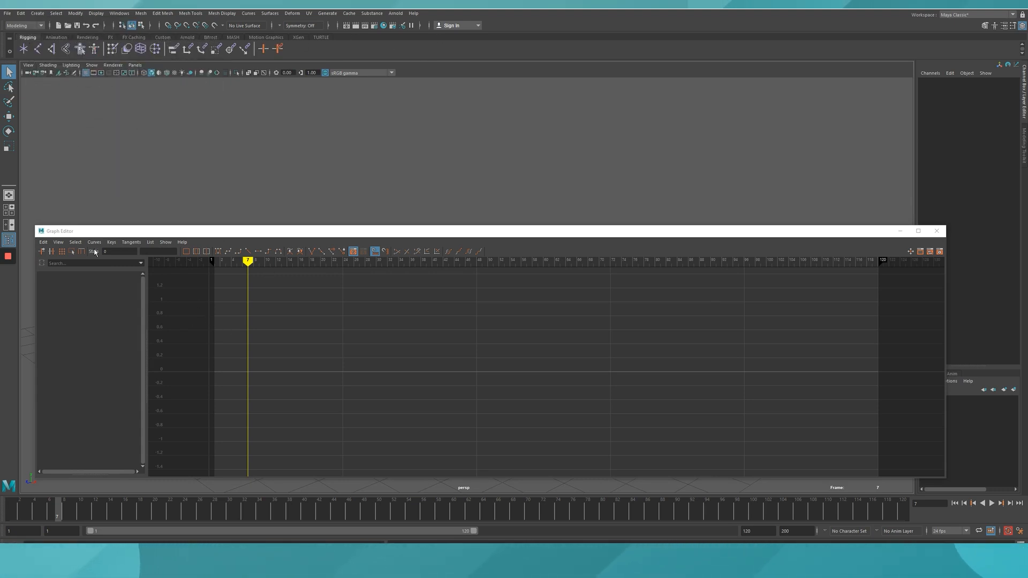
click(42, 242)
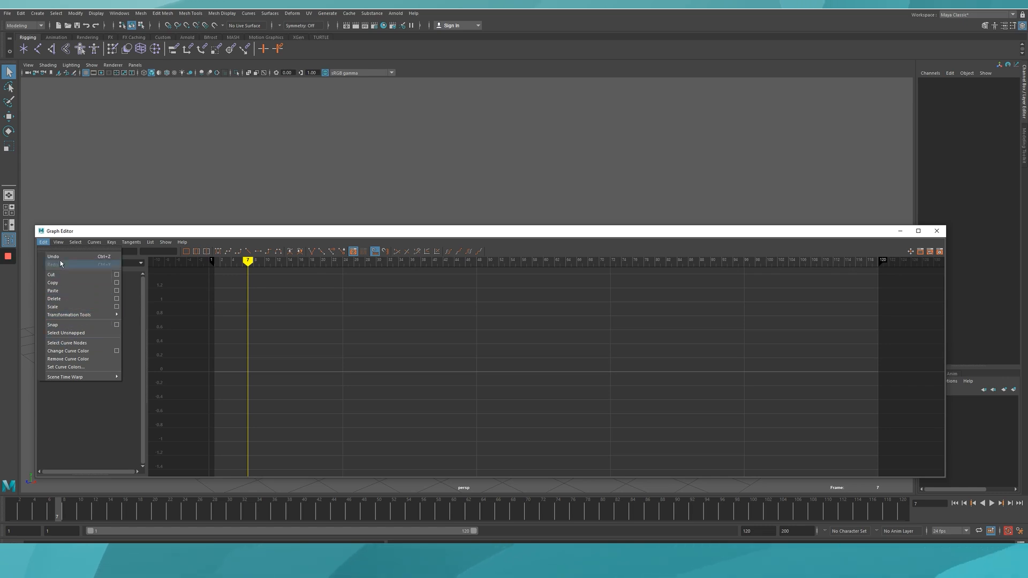
mouse_move(61, 245)
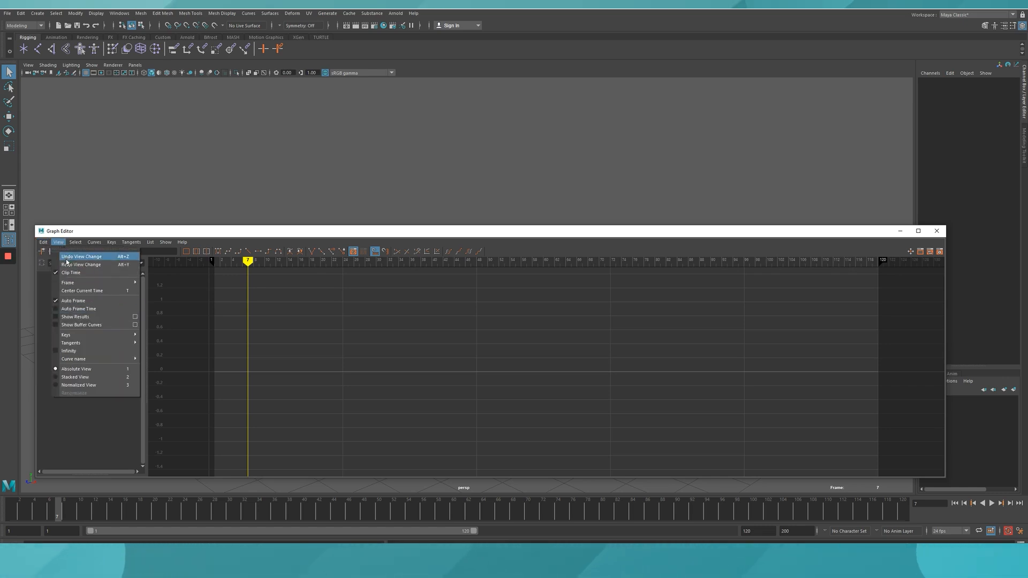
click(83, 461)
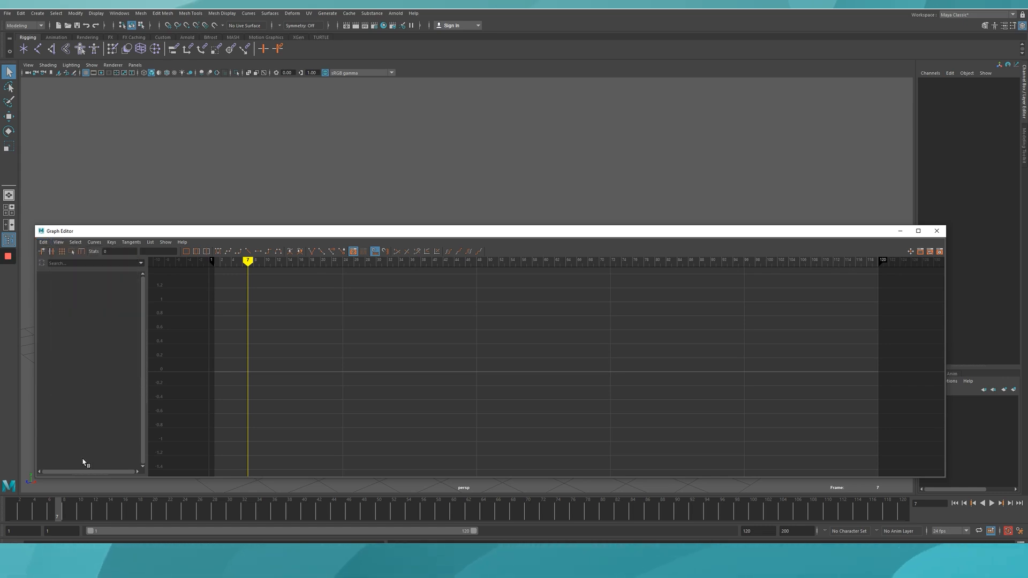
Step: Set the Graph Editor's curve smoothness to Fine and close the editor
click(95, 242)
mouse_move(104, 265)
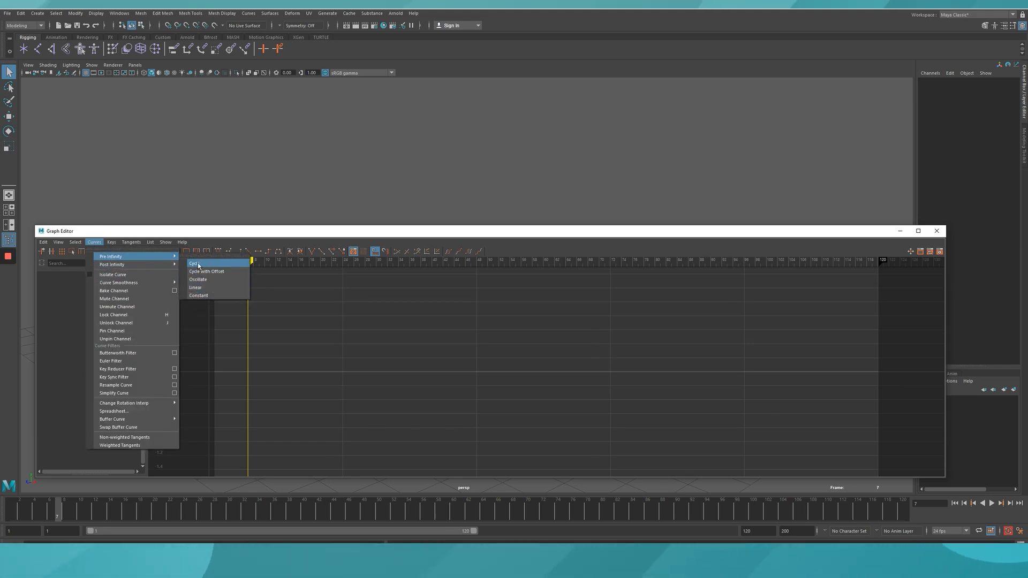
mouse_move(147, 283)
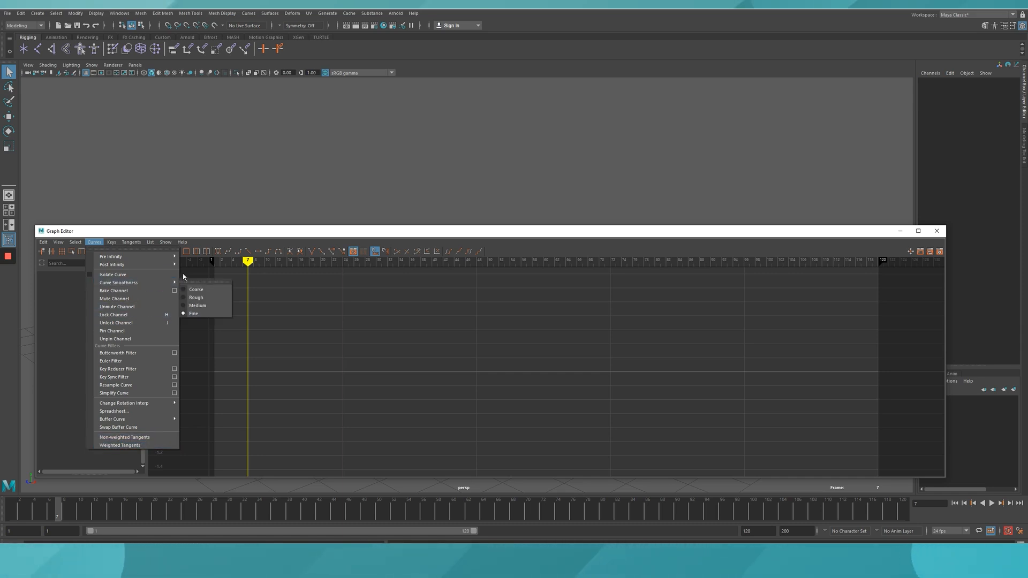
click(845, 229)
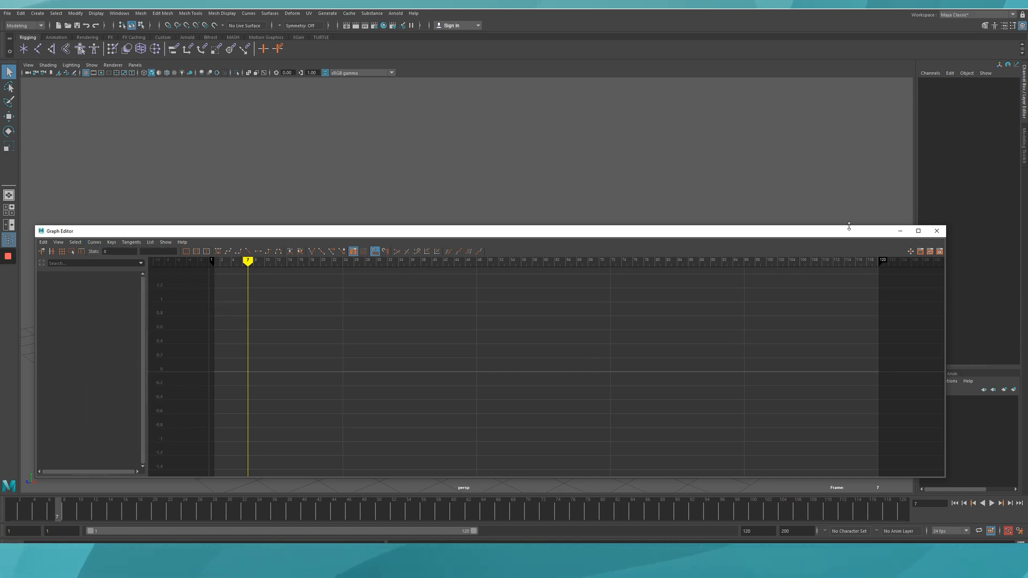
drag(849, 226, 842, 253)
drag(841, 258, 831, 96)
click(927, 96)
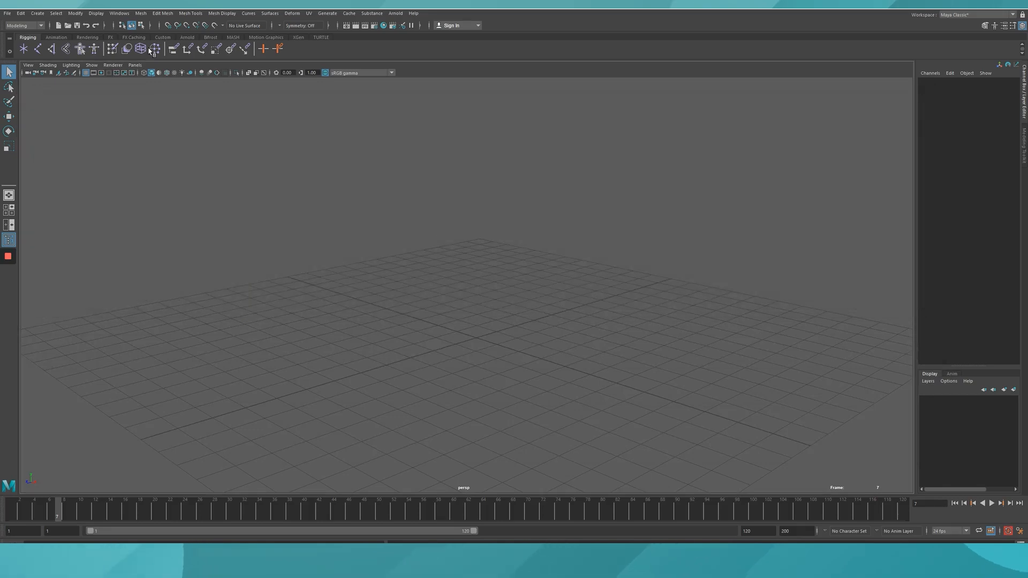
Step: Create a polygon cube at the centre of the grid
click(37, 13)
mouse_move(86, 41)
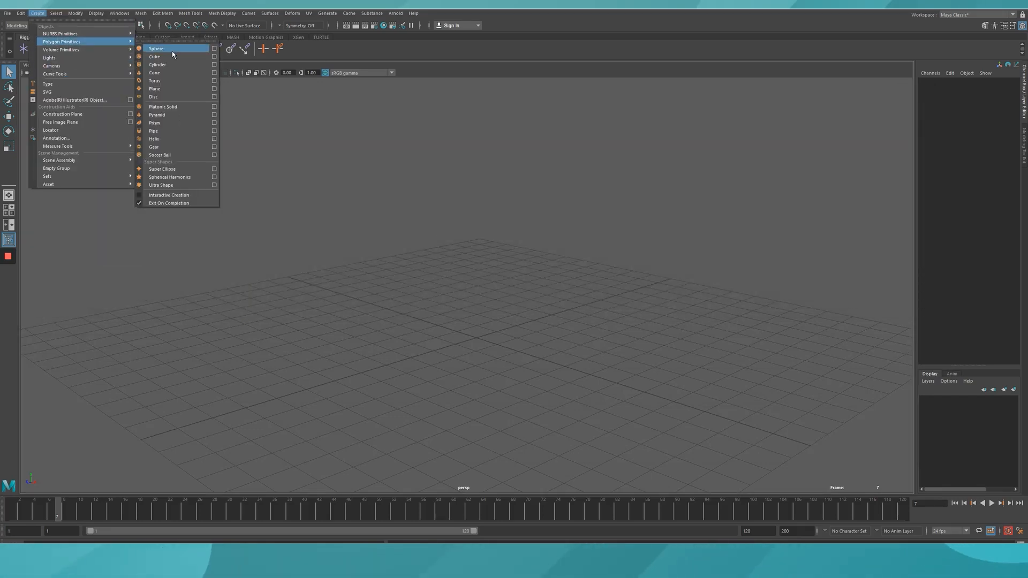
click(157, 56)
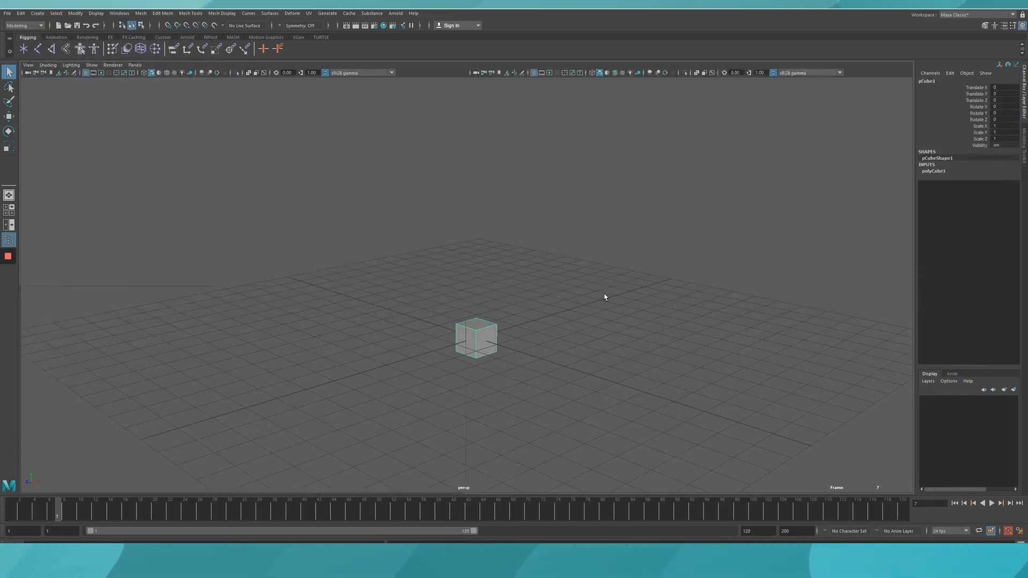
Step: Switch to the four-view layout and raise the cube onto the grid, to a Translate Y of about 0.51
key(space)
key(w)
scroll(695, 391, up, 6)
scroll(694, 391, down, 5)
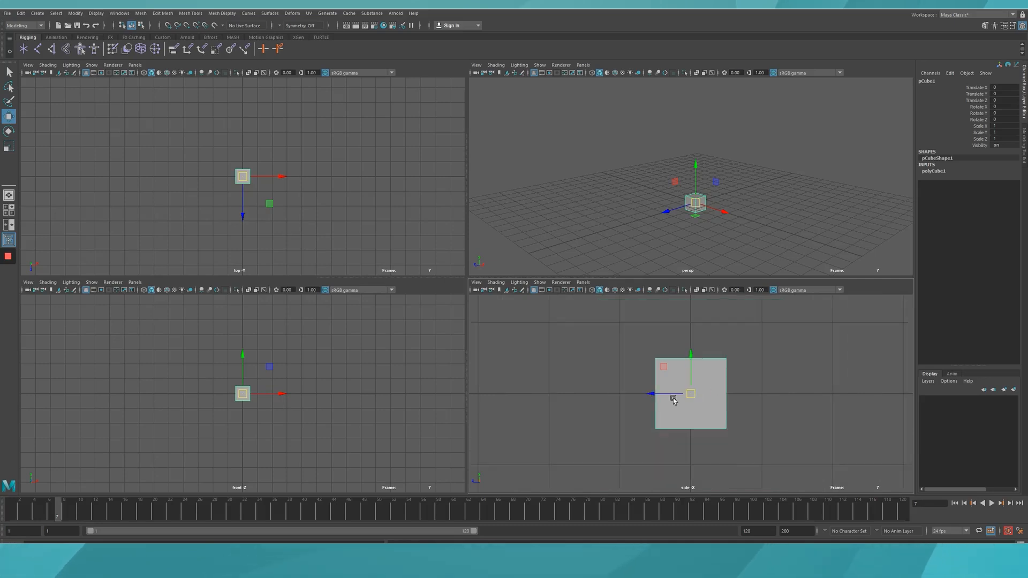
drag(691, 376, 692, 357)
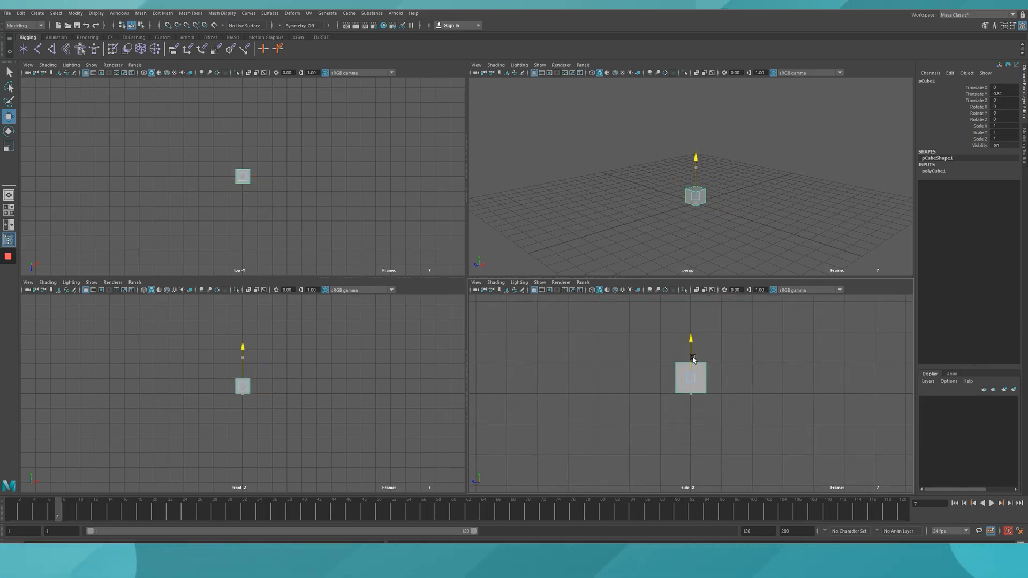
alt+middle_drag(521, 443, 500, 443)
alt+middle_drag(691, 424, 549, 443)
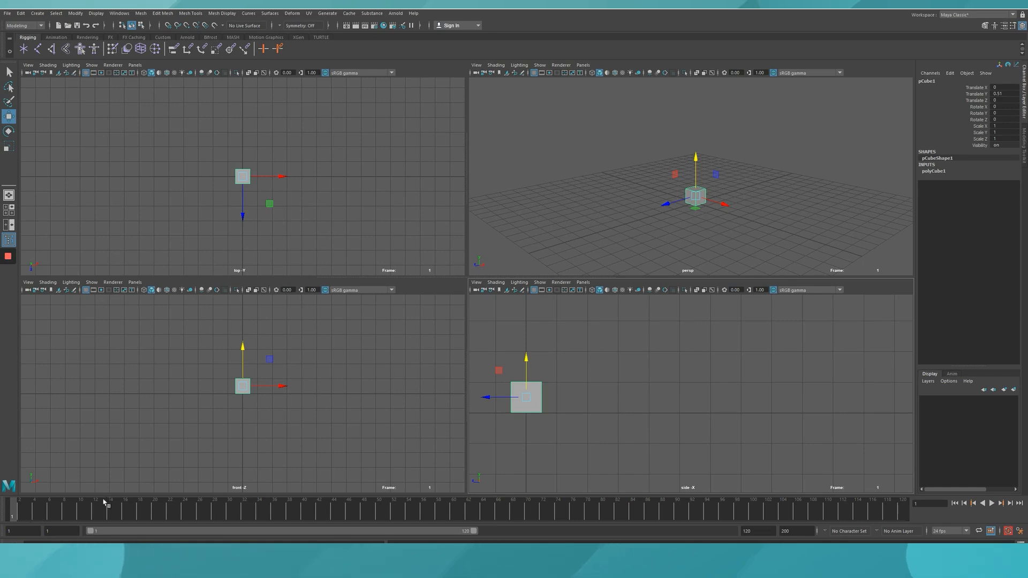
Step: Set a keyframe for the cube's starting position at frame 1
click(502, 423)
click(526, 409)
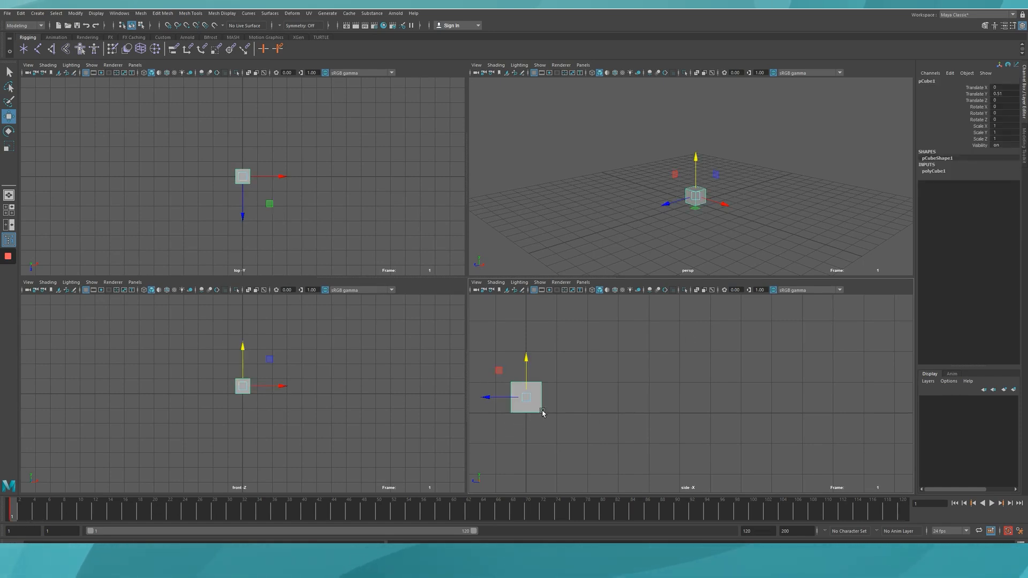
key(s)
Step: At frame 58, move the cube along Z to about -7.53 so that the position is keyed
drag(17, 514, 260, 508)
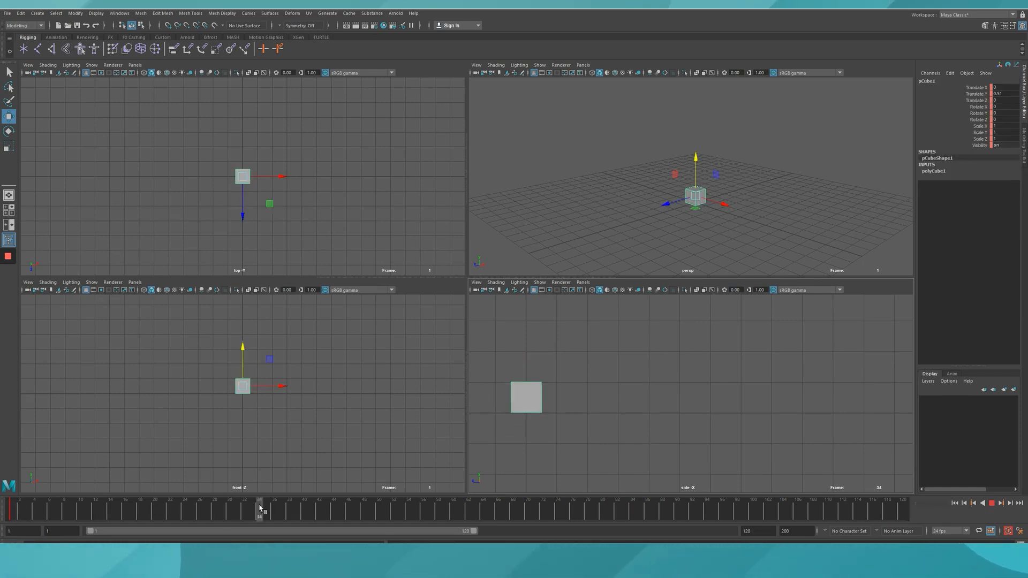
mouse_move(680, 501)
mouse_down()
mouse_move(485, 523)
mouse_move(439, 517)
mouse_up()
drag(487, 397, 716, 398)
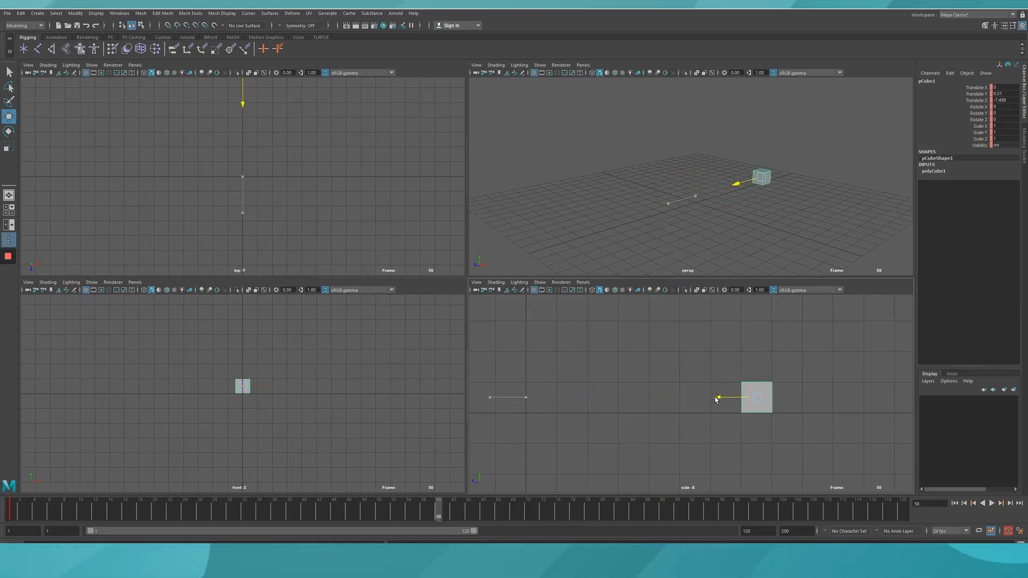
Step: At frame 120, move the cube back along Z near its starting position and play the animation
drag(445, 507, 919, 490)
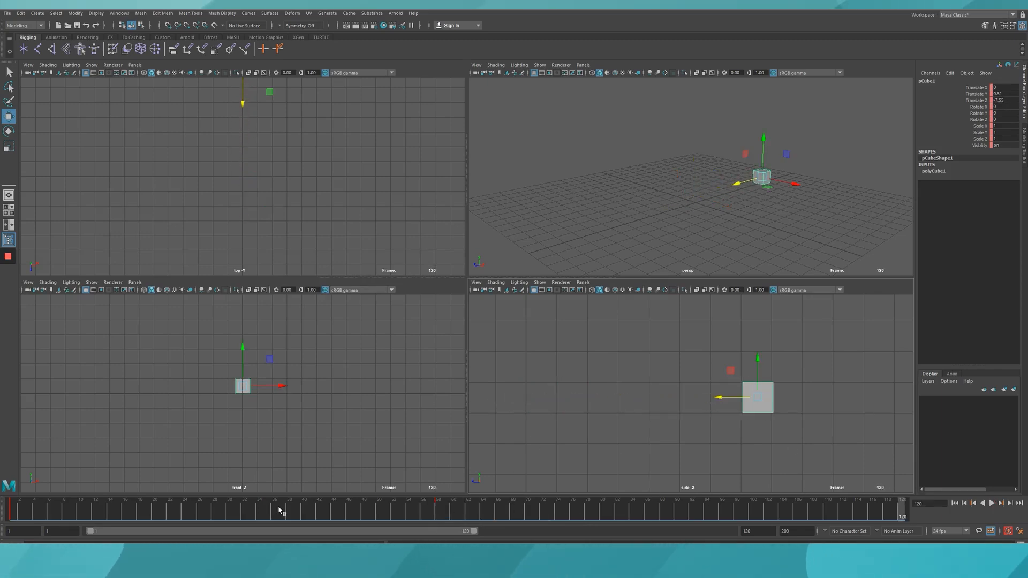
drag(717, 398, 490, 407)
key(alt+v)
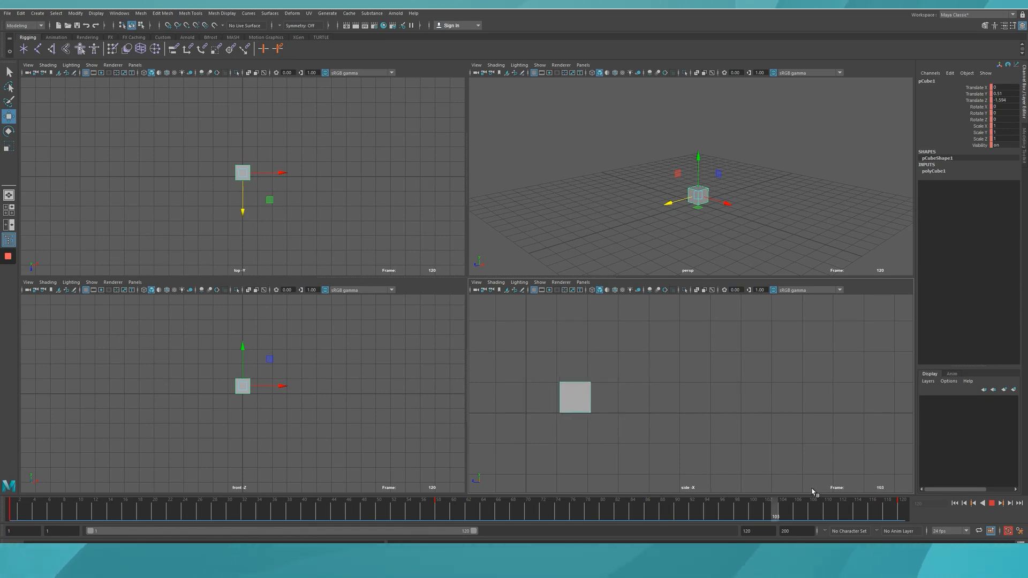
Step: Copy the cube's frame 1 pose to frame 120 as a keyframe and play the animation
click(18, 515)
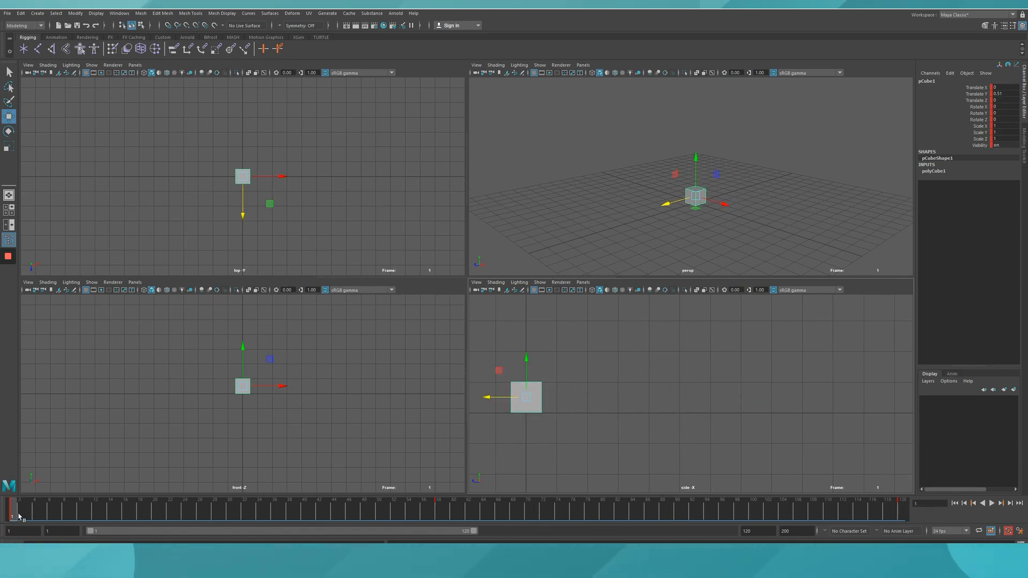
middle_drag(15, 510, 927, 485)
key(e)
key(w)
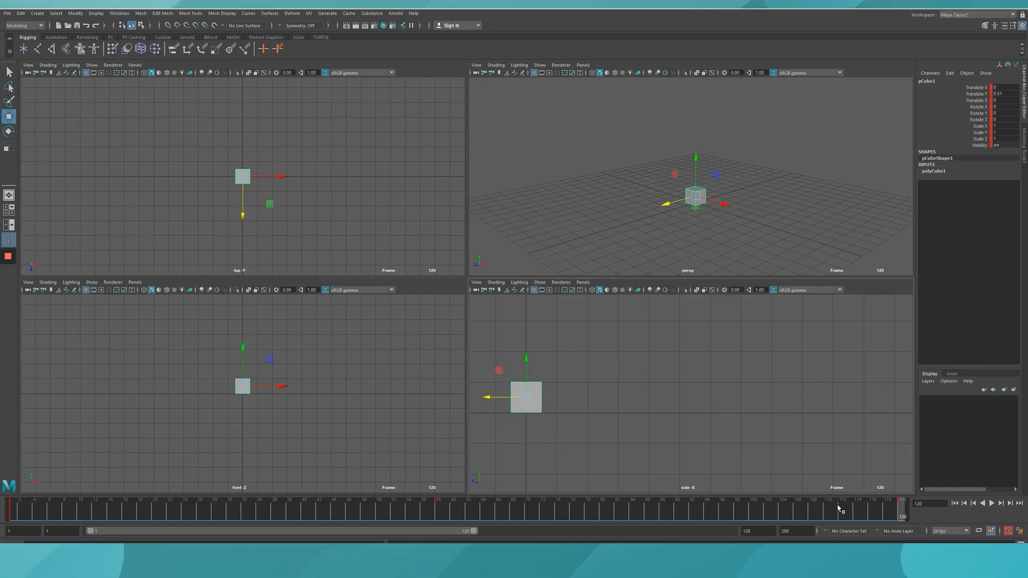
key(s)
click(992, 503)
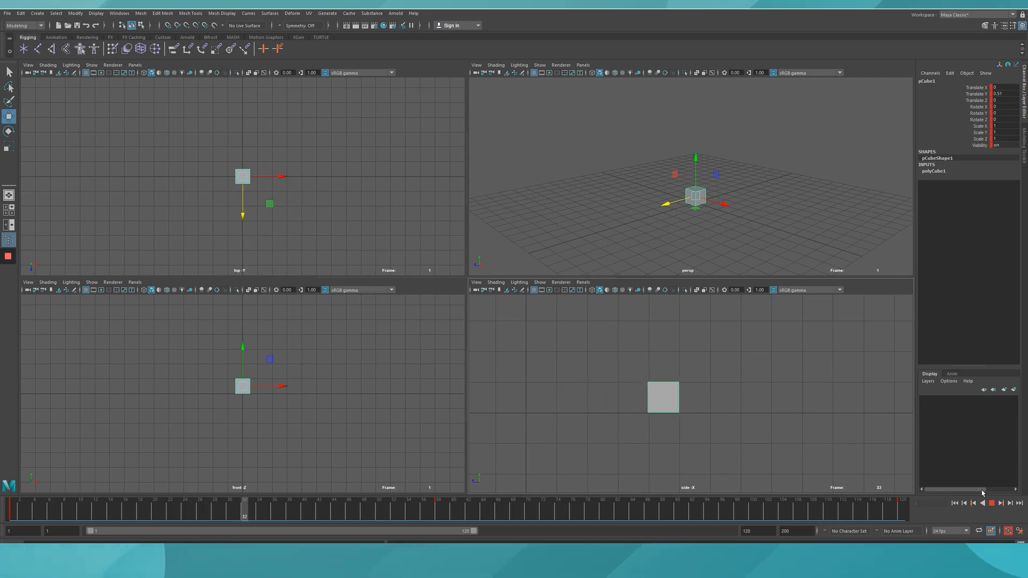
Step: Stop playback and compress the cube's keyframes so the last one falls at about frame 62
key(Escape)
mouse_move(513, 512)
mouse_down()
mouse_move(232, 526)
mouse_move(11, 509)
mouse_move(856, 491)
mouse_move(892, 512)
mouse_move(477, 518)
mouse_up()
click(503, 510)
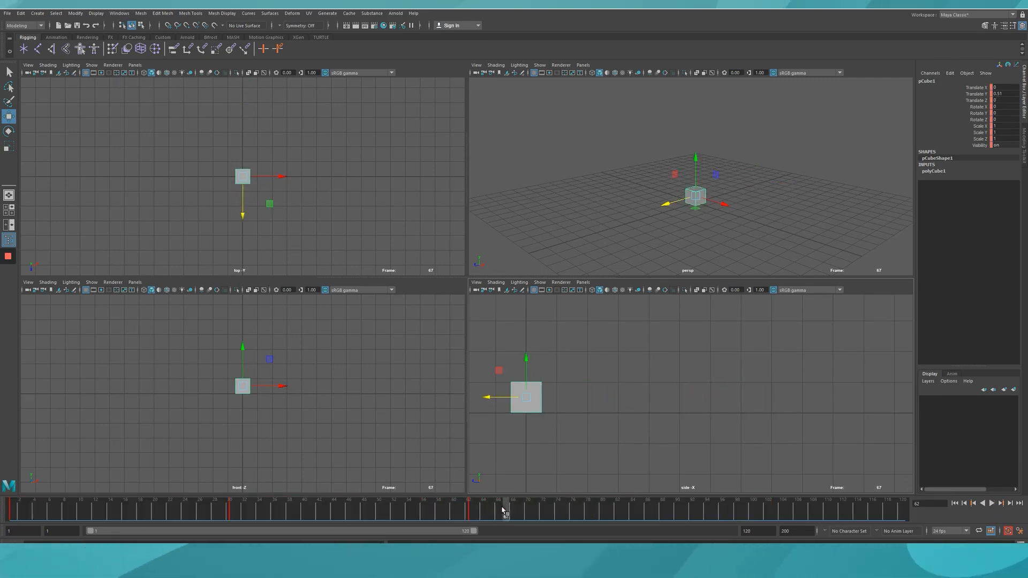
double_click(448, 510)
right_click(450, 510)
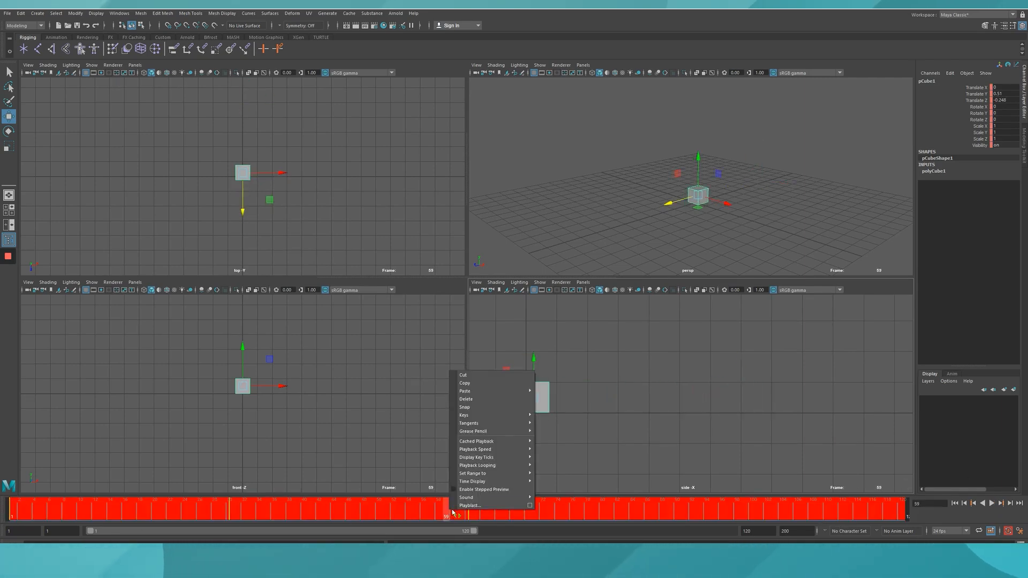
click(388, 512)
Step: Select the cube's full keyframe range on the timeline, snap the keys to whole frames and go to frame 62
click(9, 513)
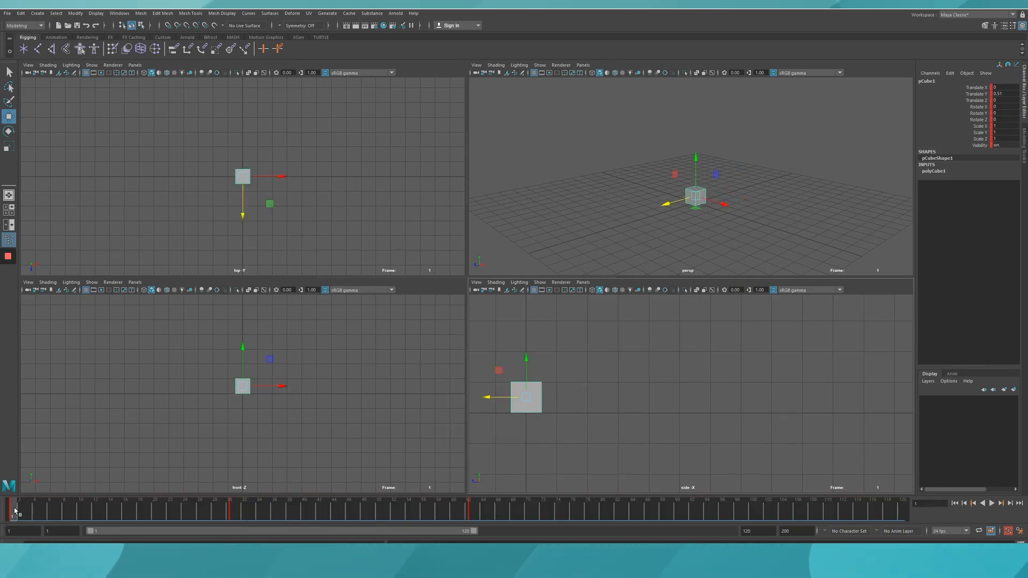
shift+drag(15, 512, 451, 521)
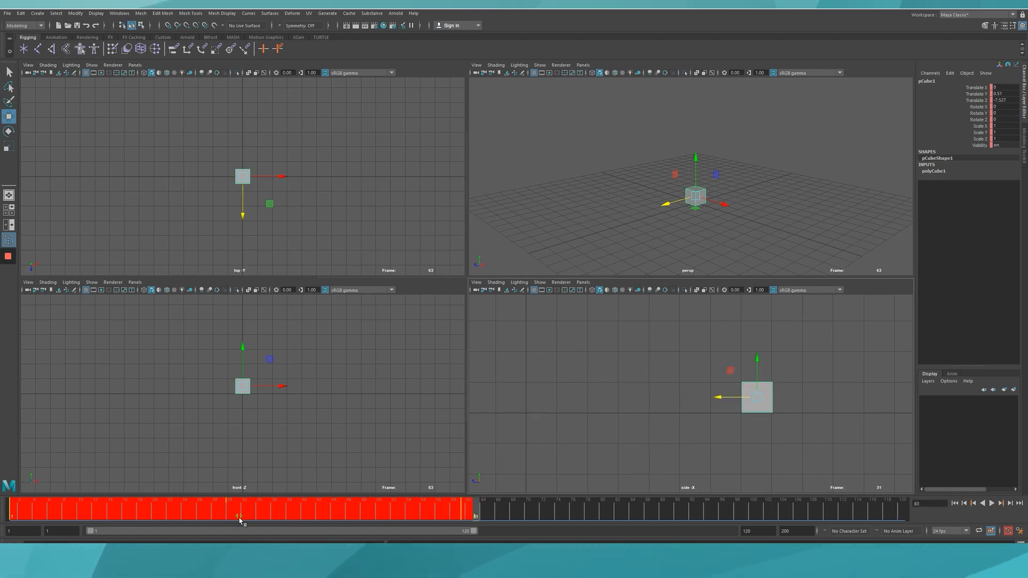
mouse_move(241, 519)
mouse_down()
mouse_move(199, 523)
mouse_move(211, 514)
mouse_move(253, 529)
mouse_up()
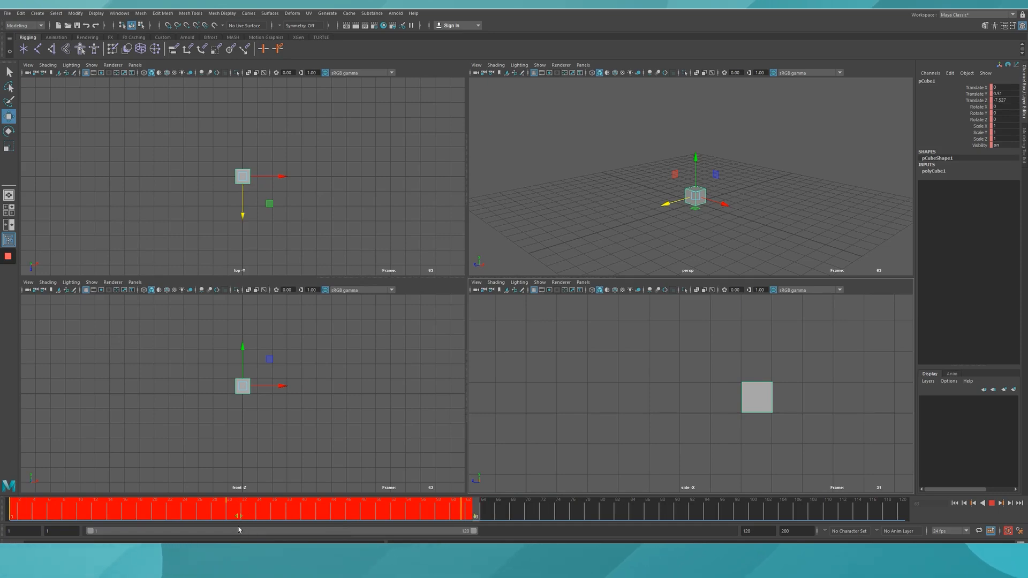
mouse_move(474, 517)
mouse_down()
mouse_move(169, 521)
mouse_move(475, 517)
mouse_up()
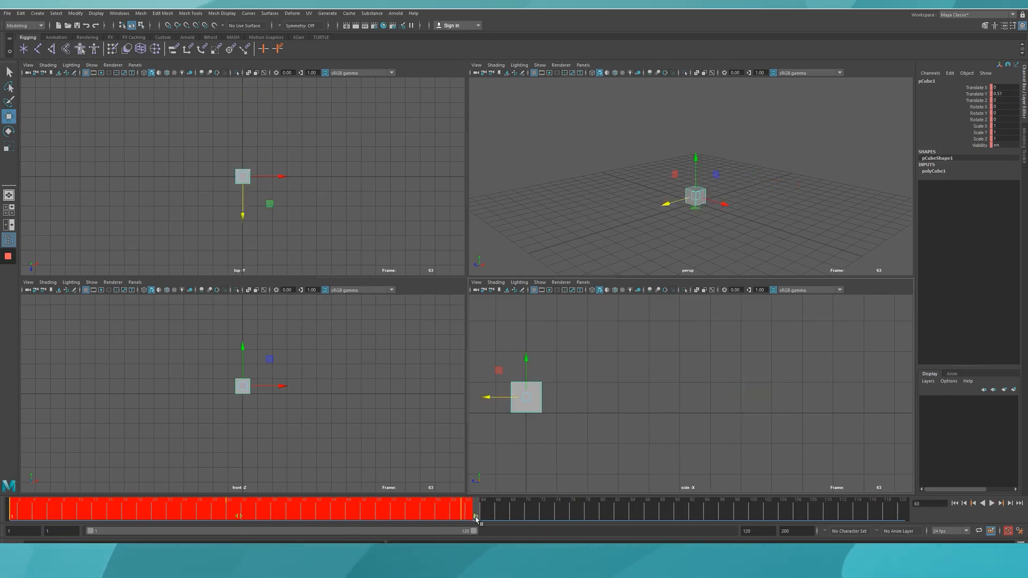
right_click(443, 512)
click(460, 408)
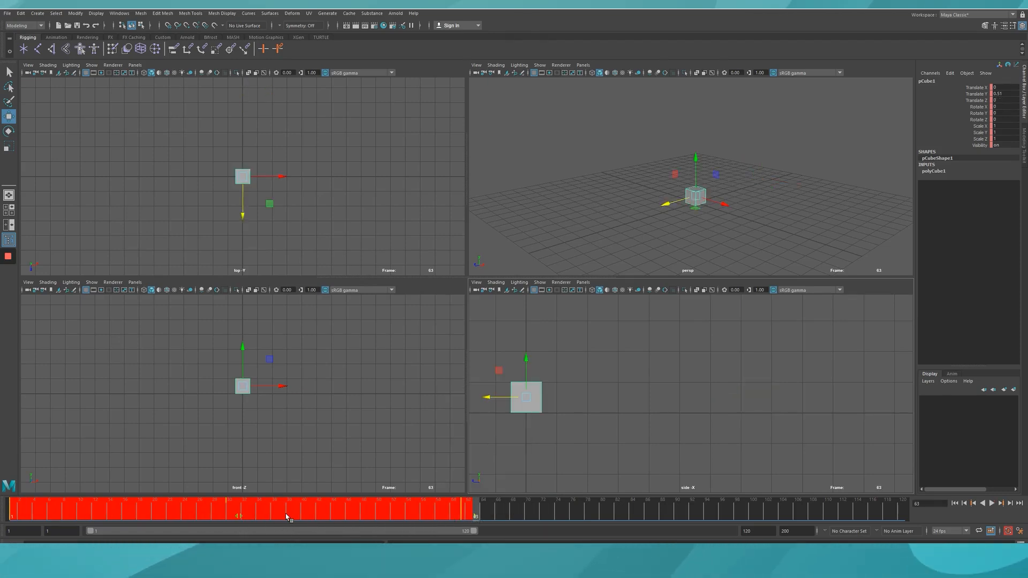
right_click(464, 514)
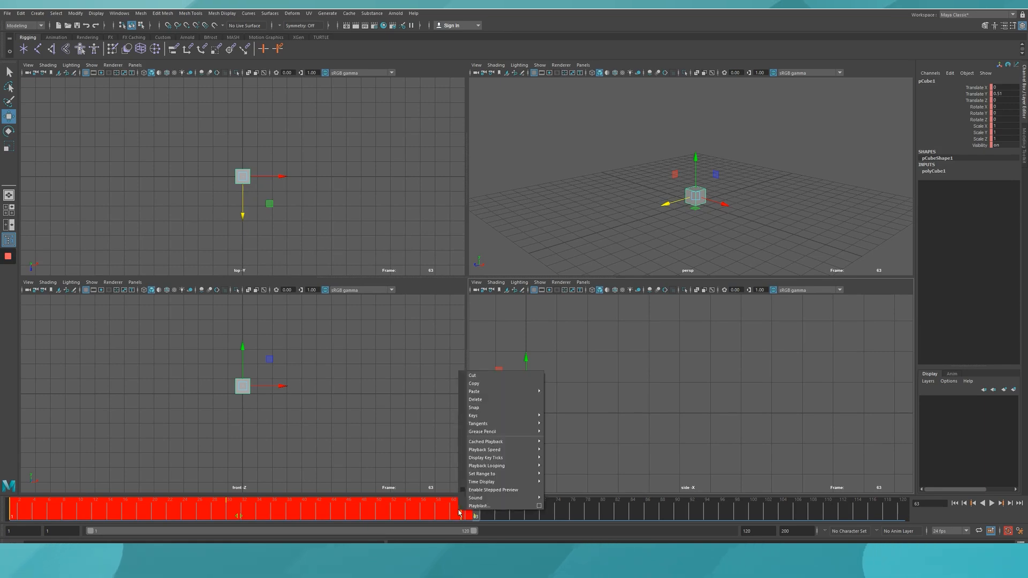
click(471, 408)
drag(479, 511, 469, 514)
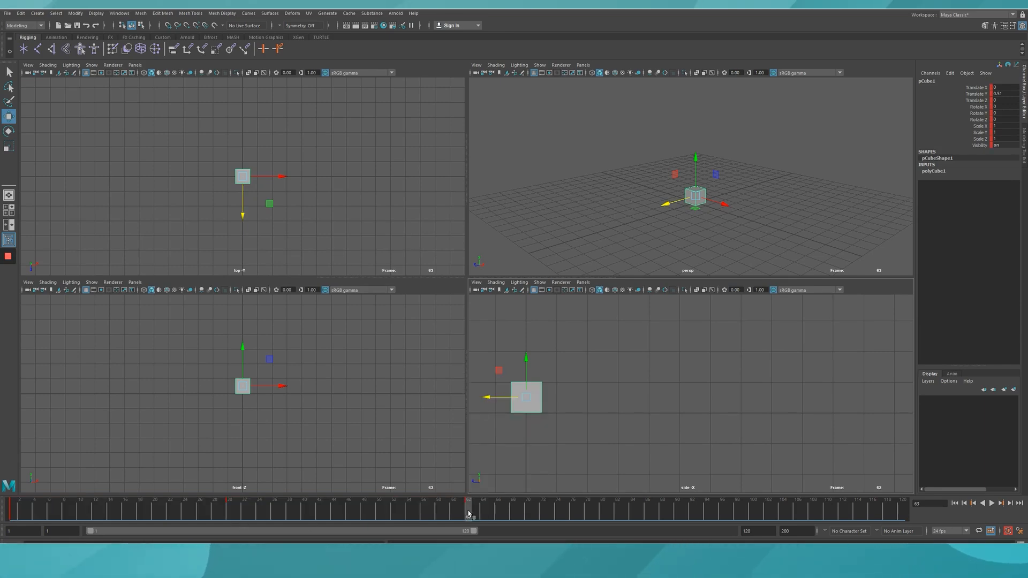
Step: Set both the playback end and the animation end to frame 62, and preview the animation from frame 1
drag(754, 531, 700, 541)
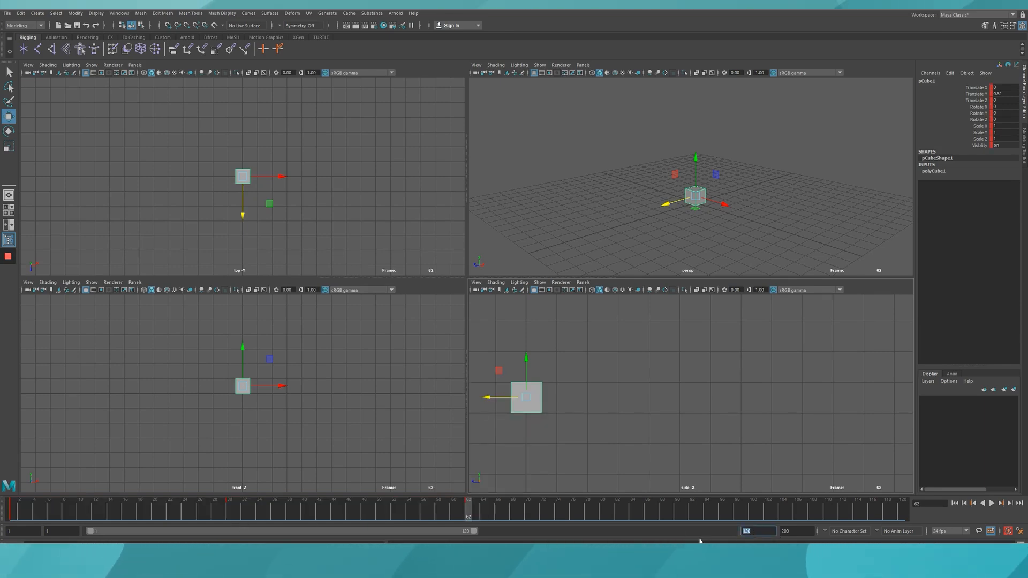
text(62)
key(Return)
drag(803, 531, 771, 532)
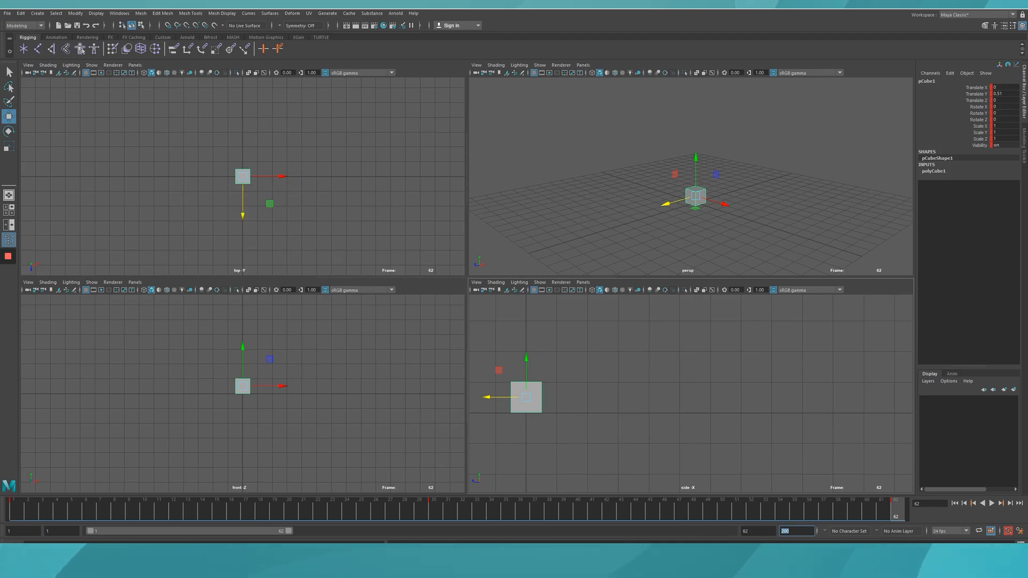
text(62)
key(Return)
click(762, 511)
key(alt+shift+v)
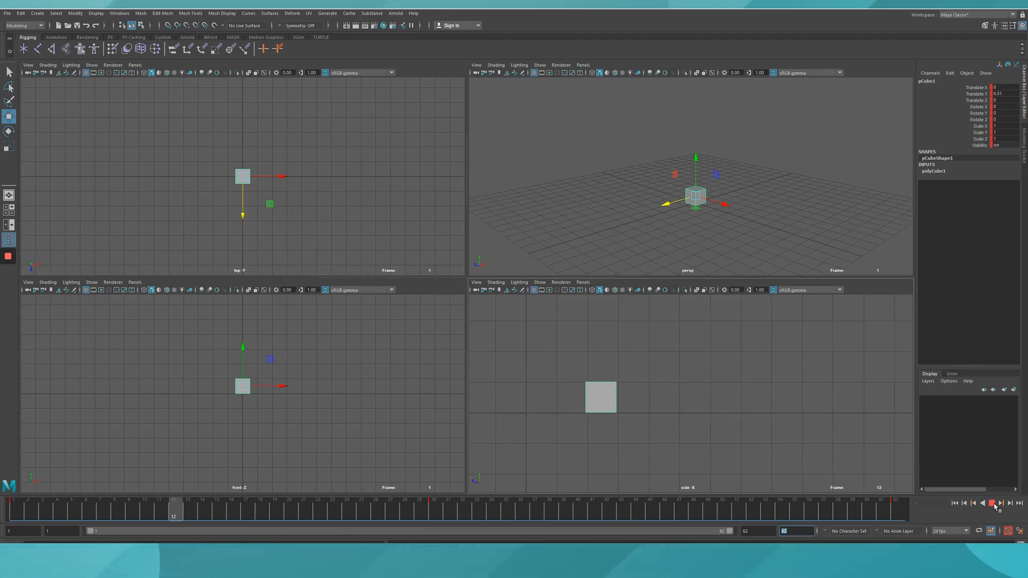
click(992, 504)
Step: Open the Graph Editor and place its window above the lower viewports so the cube stays visible
click(119, 13)
mouse_move(153, 51)
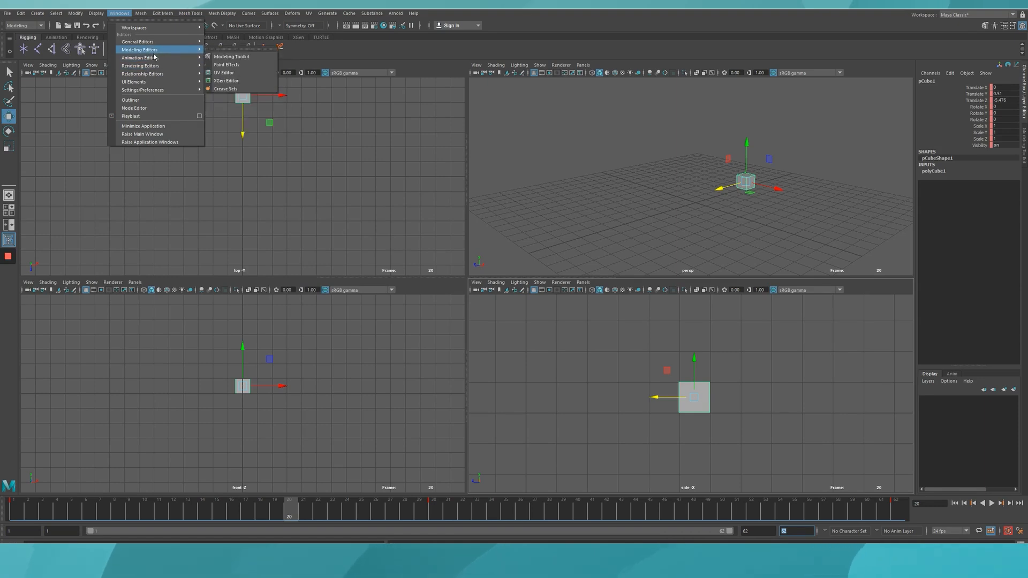
click(230, 60)
drag(390, 91, 391, 31)
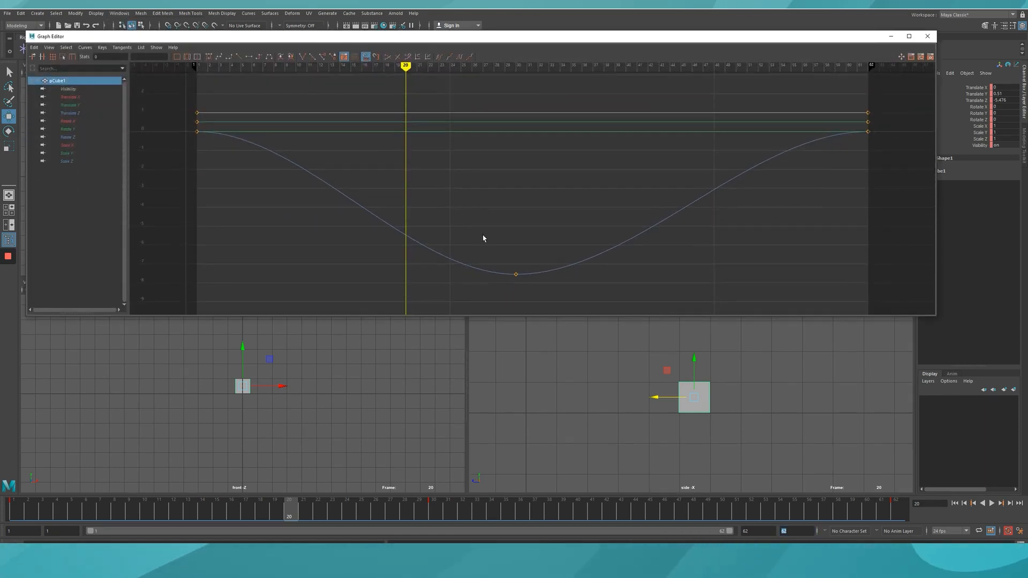
Step: At frame 16, undo the extra key on the cube's curve and isolate the Translate Z curve
drag(313, 516, 231, 512)
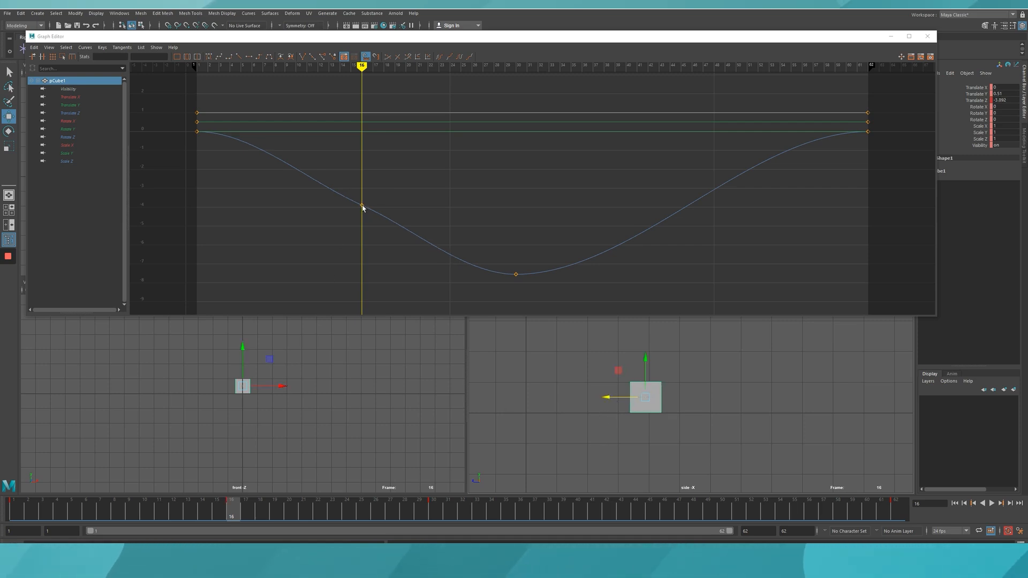
key(ctrl+z)
click(515, 274)
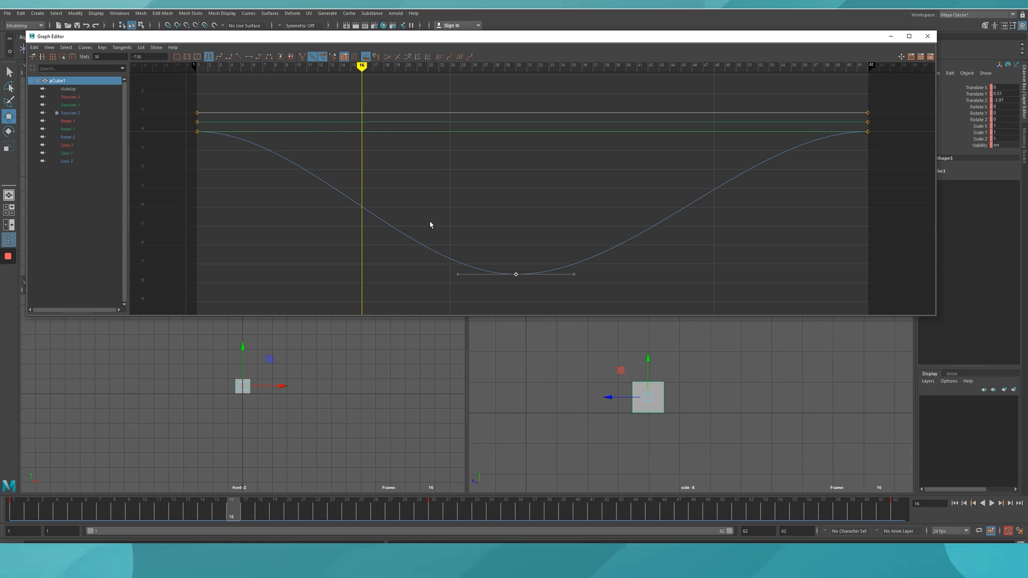
click(70, 113)
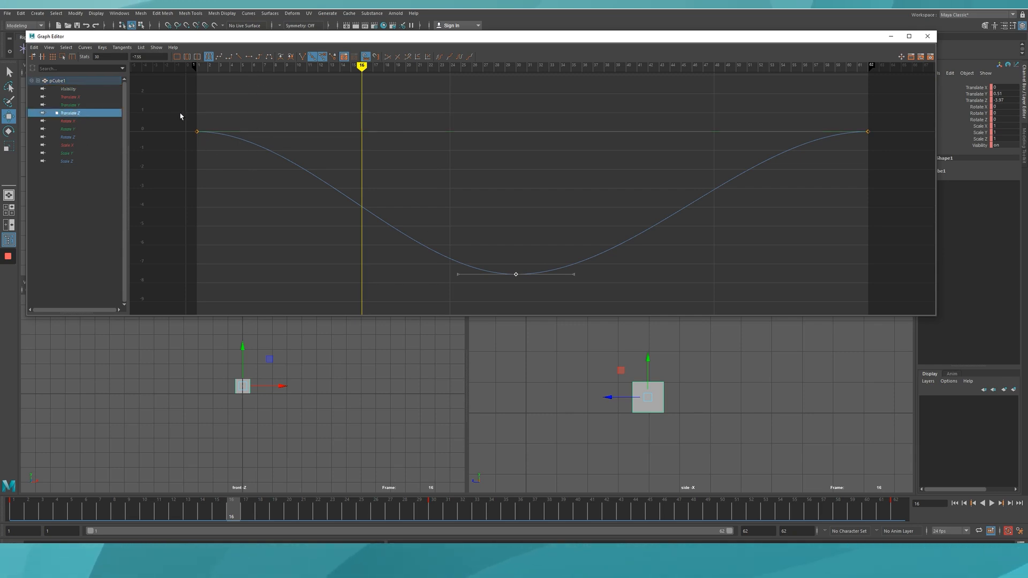
Step: Apply spline tangents to the first Translate Z keyframe and select the middle keyframe
click(197, 131)
click(219, 57)
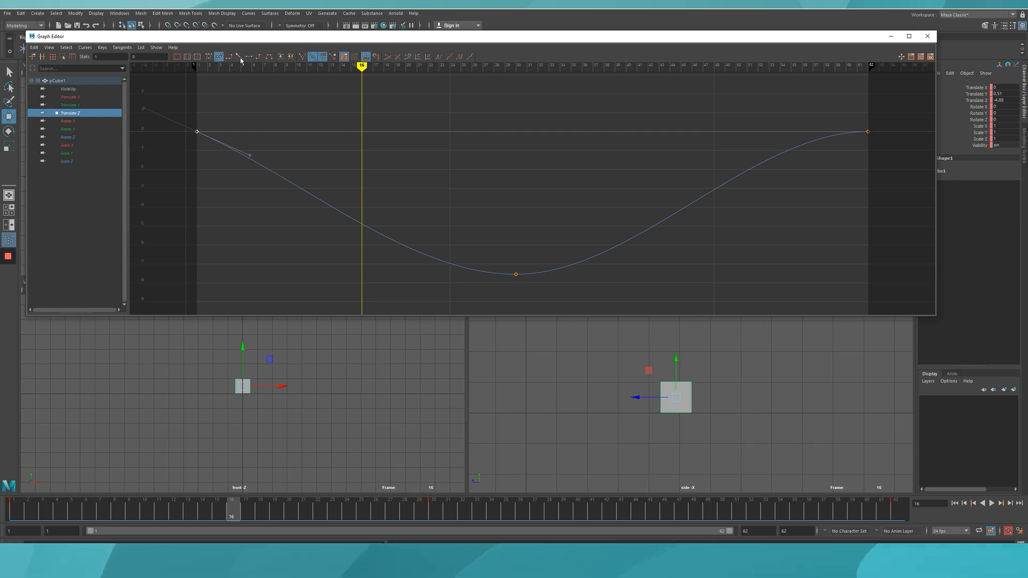
click(515, 274)
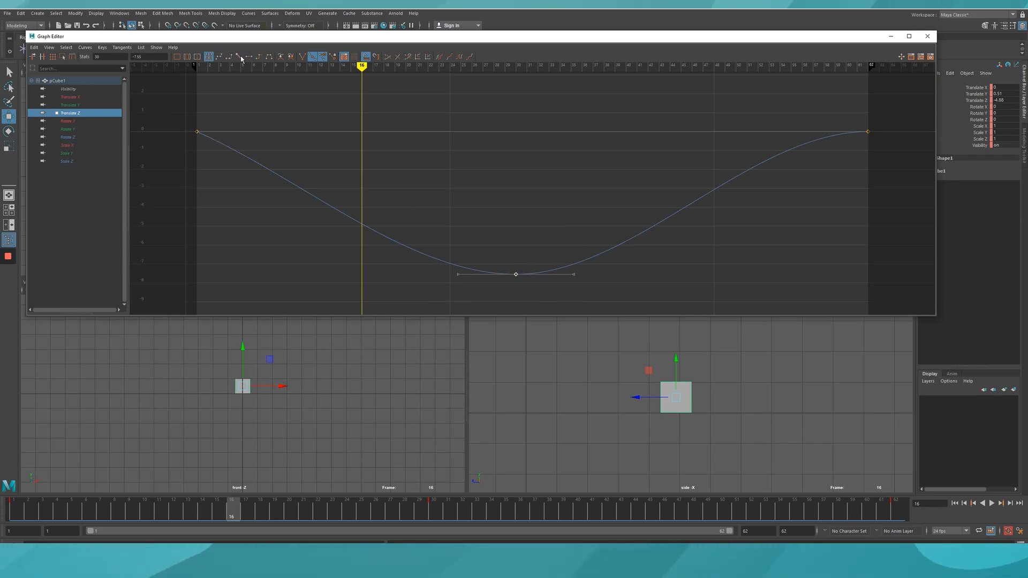
Step: Select all three Translate Z keyframes and apply linear tangents to them
drag(184, 96, 932, 302)
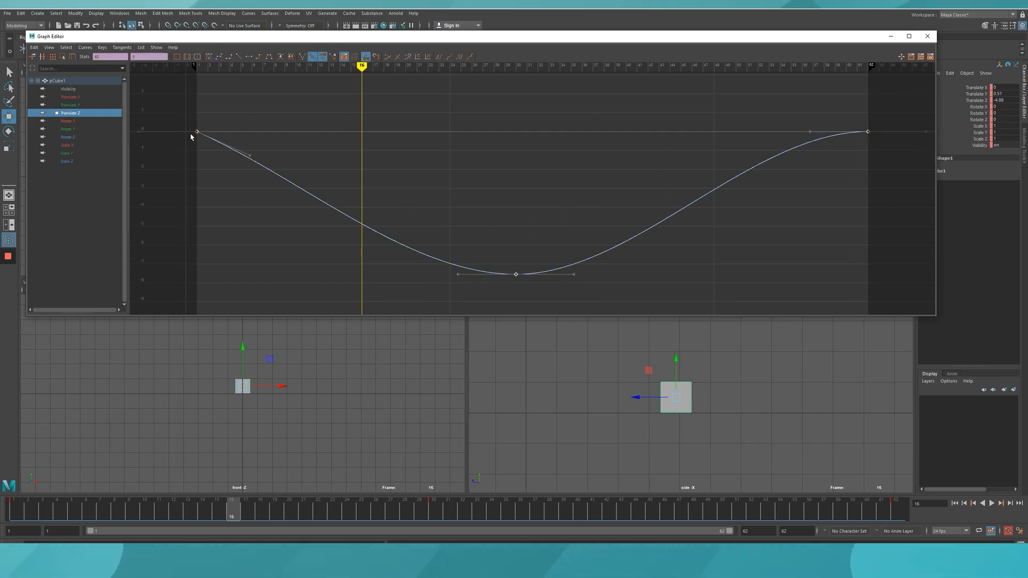
click(239, 57)
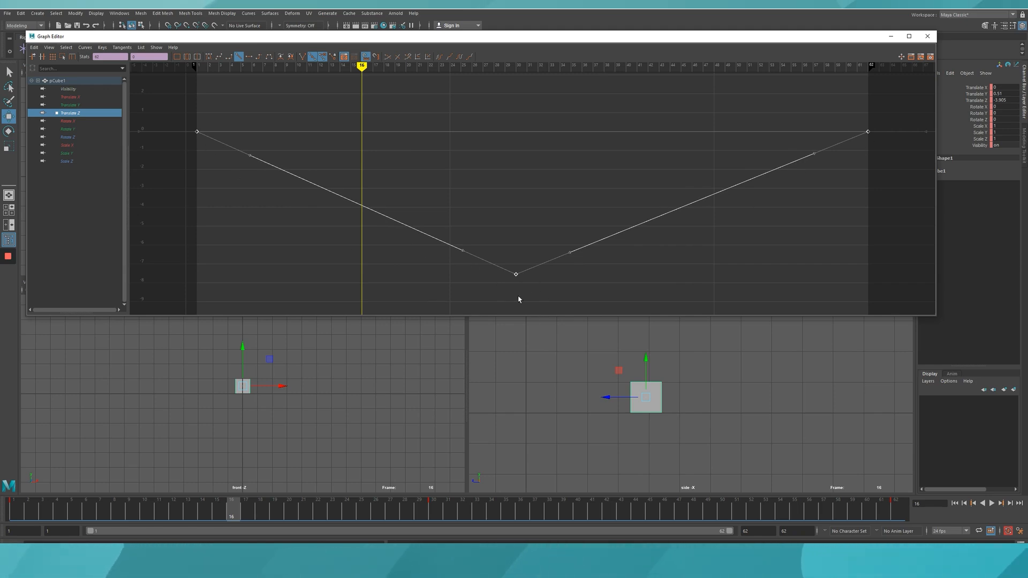
Step: Apply flat tangents to the middle and last keyframes of the Translate Z curve
drag(491, 252, 554, 301)
click(249, 56)
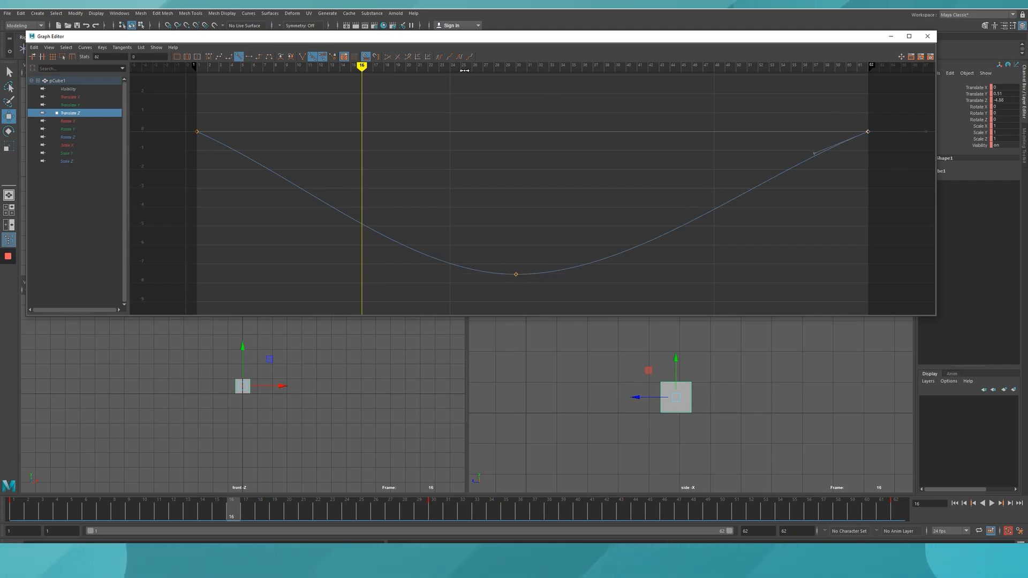
click(249, 57)
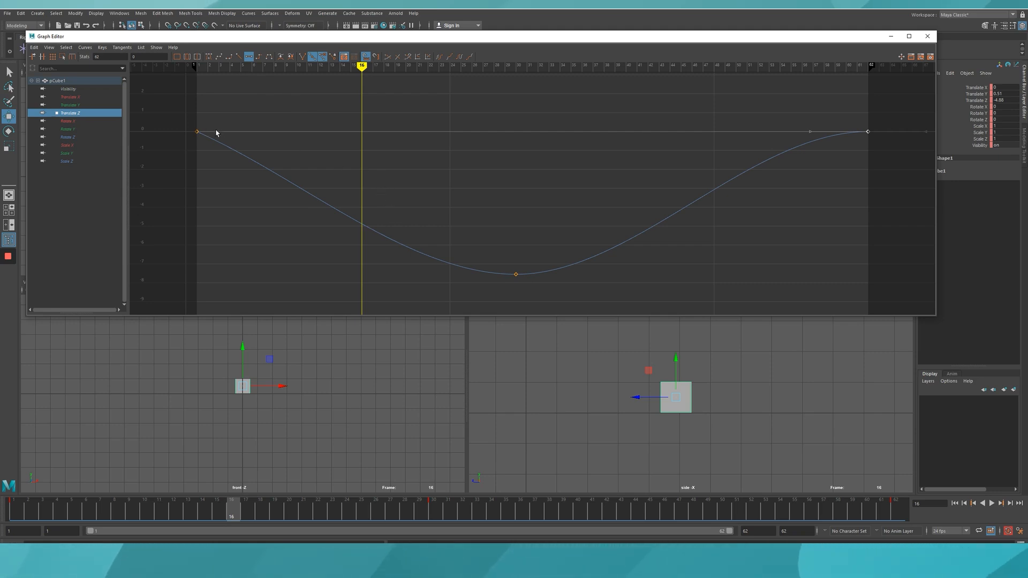
Step: Apply stepped tangents to all Translate Z keyframes and scrub the timeline from frame 1 to 62 to check the motion
drag(175, 88, 869, 292)
click(259, 57)
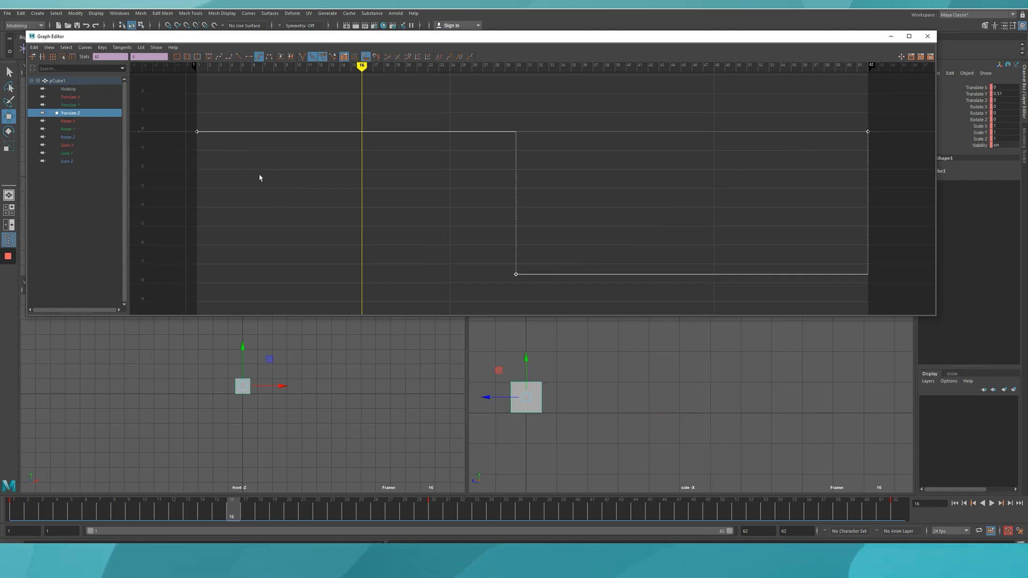
click(11, 514)
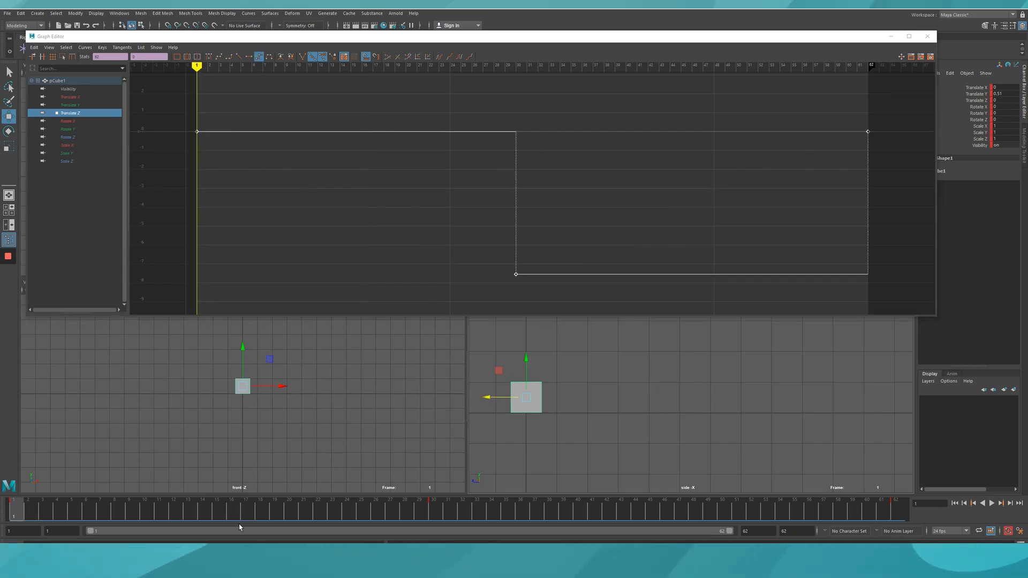
drag(184, 524, 902, 510)
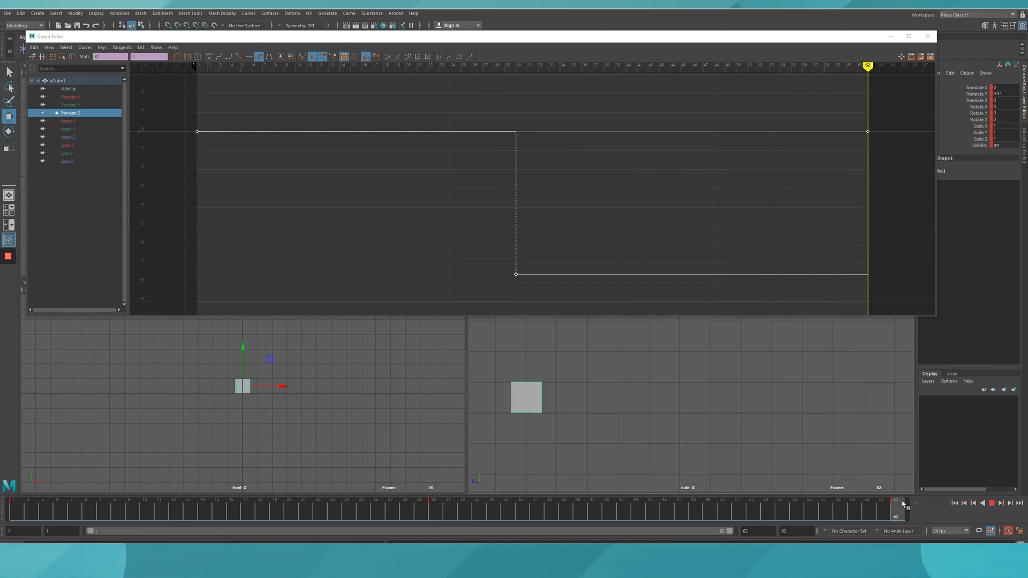
click(20, 514)
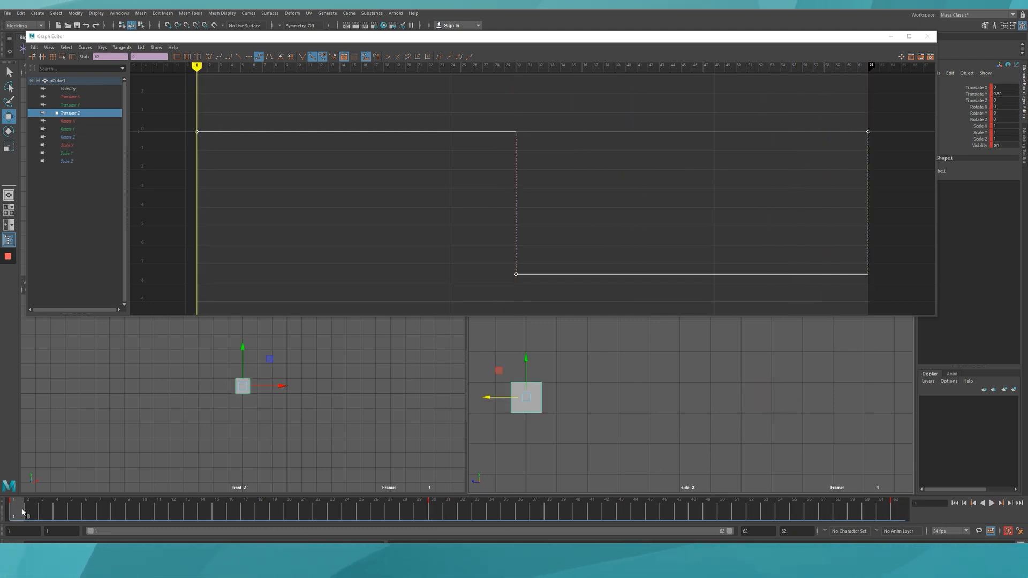
drag(15, 508, 217, 513)
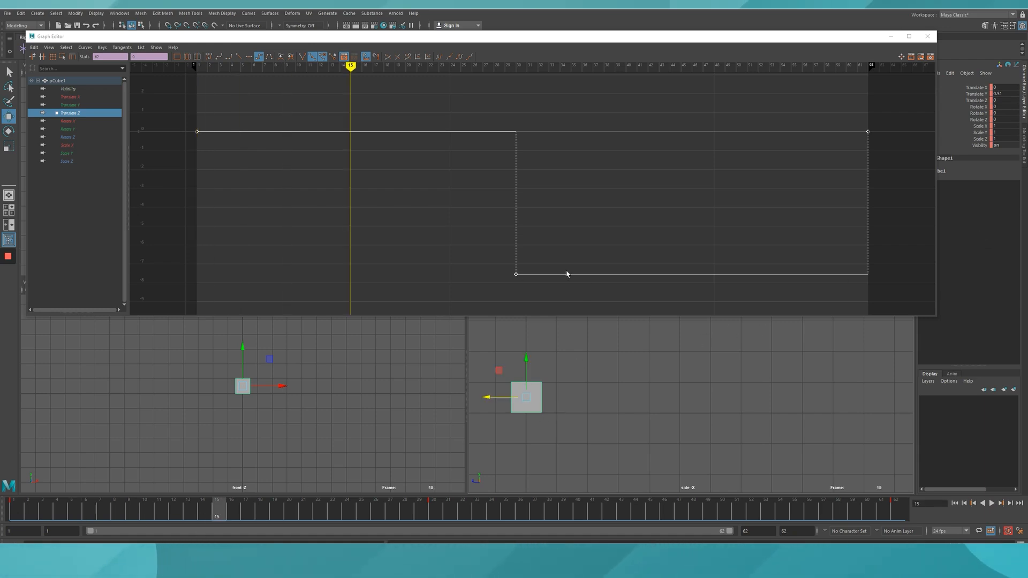
Step: Change all Translate Z keyframes to linear tangents and play the animation from frame 1
drag(178, 106, 858, 218)
click(239, 57)
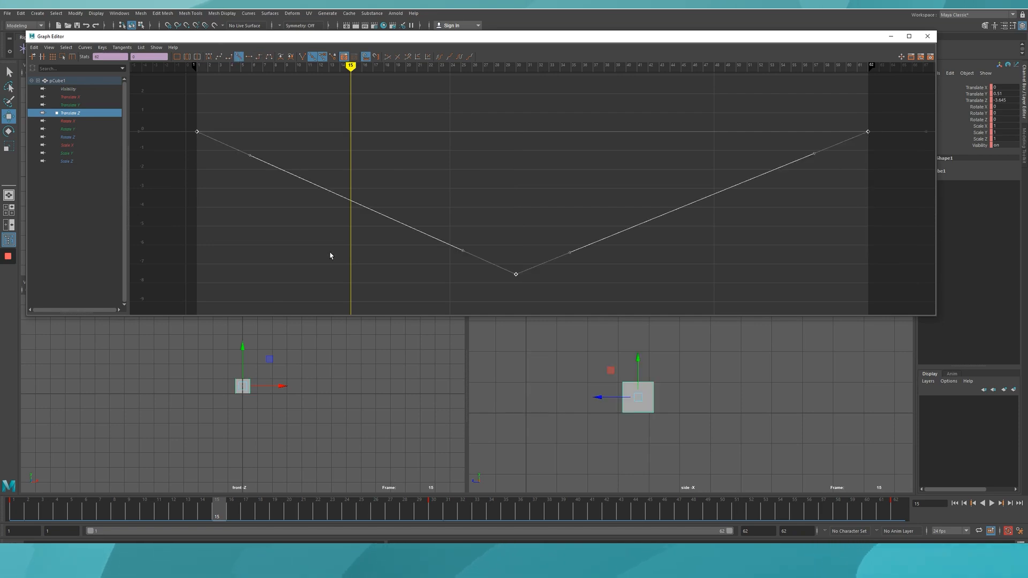
click(14, 509)
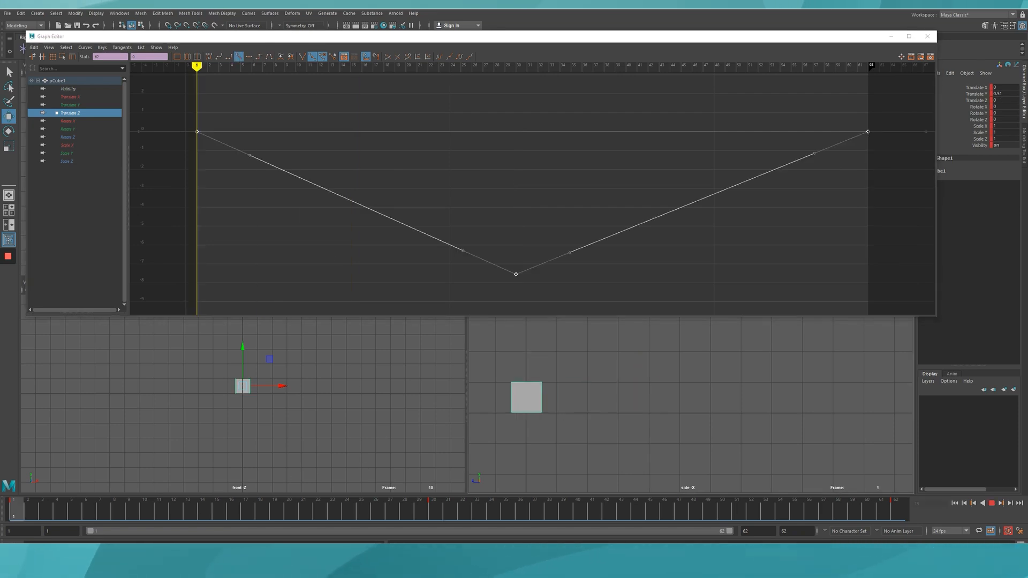
click(996, 503)
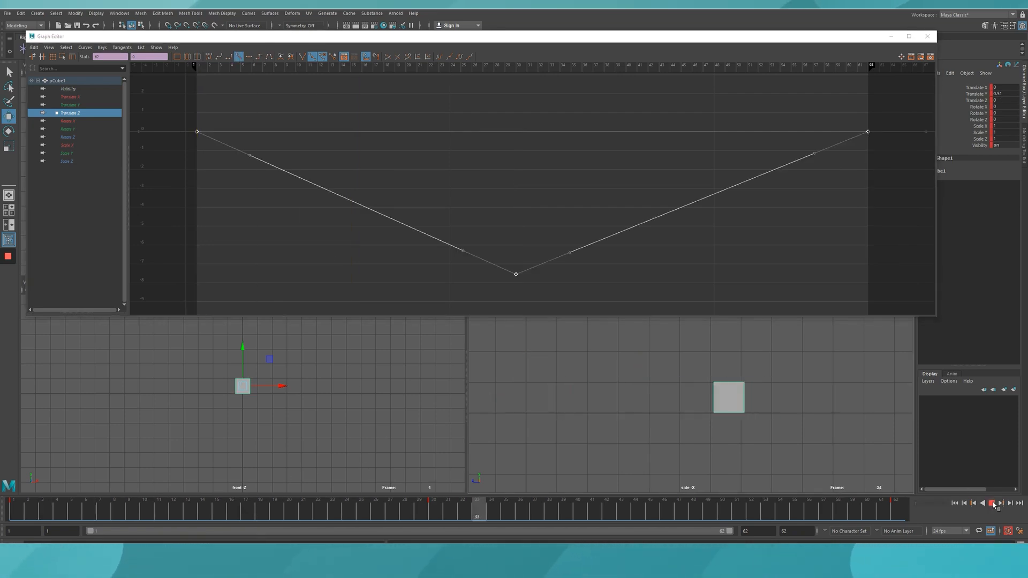
click(992, 503)
Step: Apply spline tangents to all Translate Z keyframes and flat tangents to the first and last ones
drag(174, 101, 864, 283)
click(218, 57)
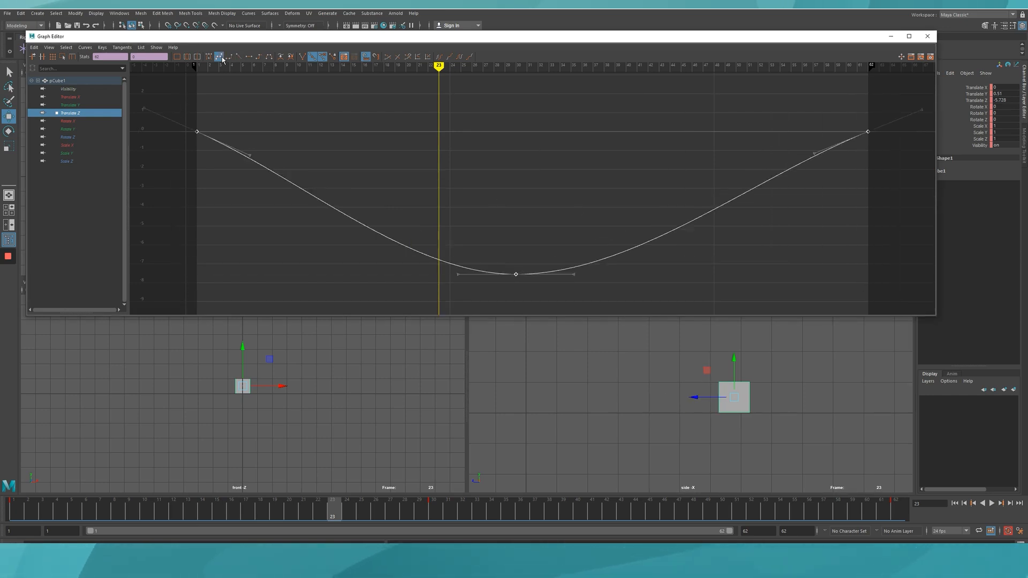
drag(185, 85, 578, 181)
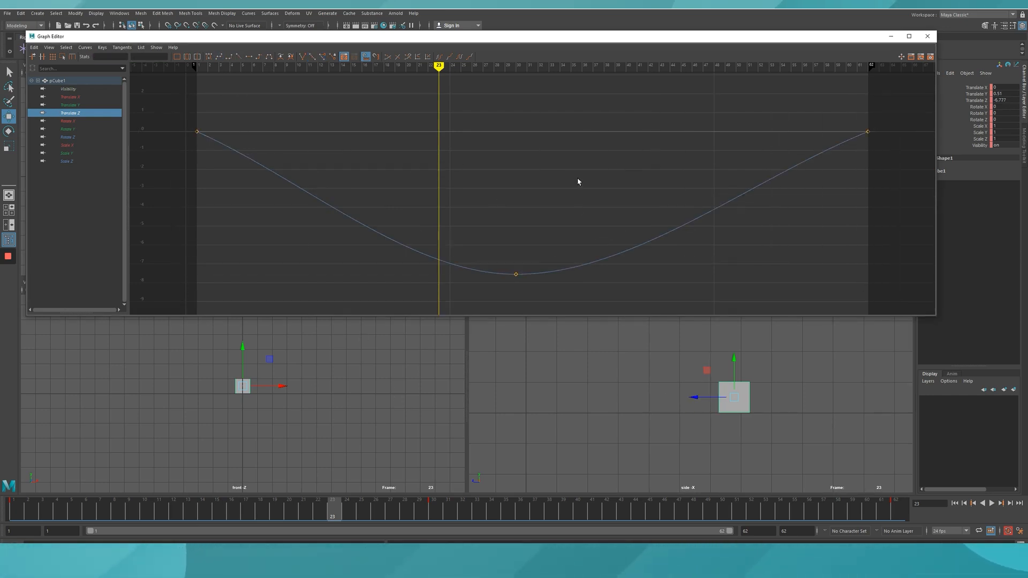
drag(171, 114, 910, 154)
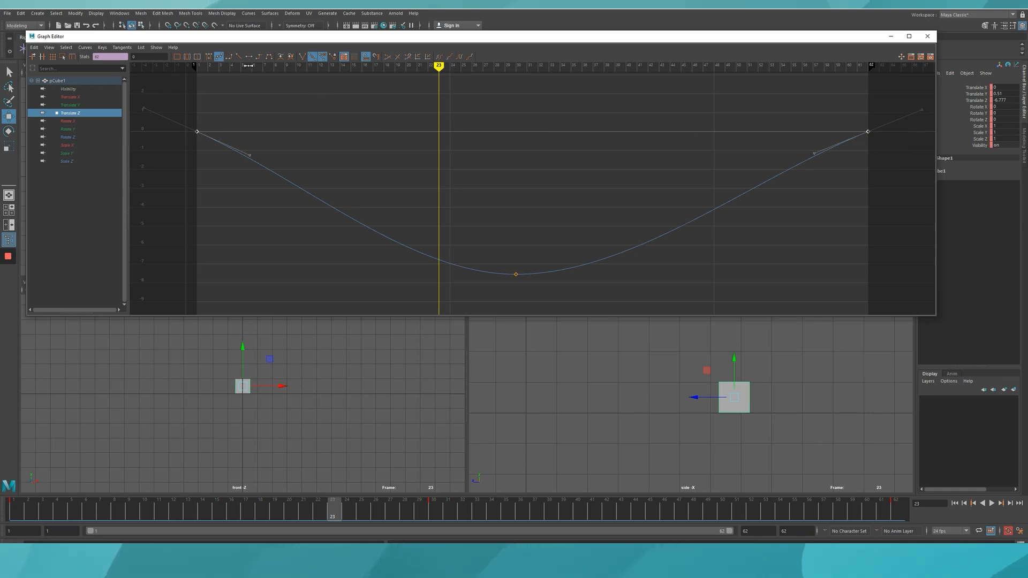
click(248, 56)
click(266, 118)
Step: Play the cube's animation from frame 1 to review the eased Translate Z motion, and stop playback
drag(130, 508, 14, 509)
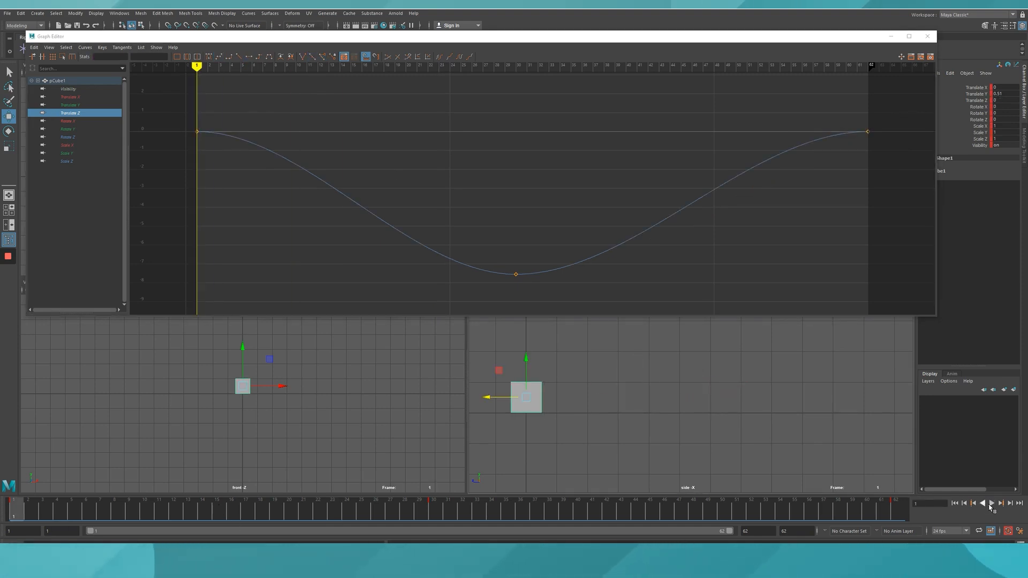
click(991, 504)
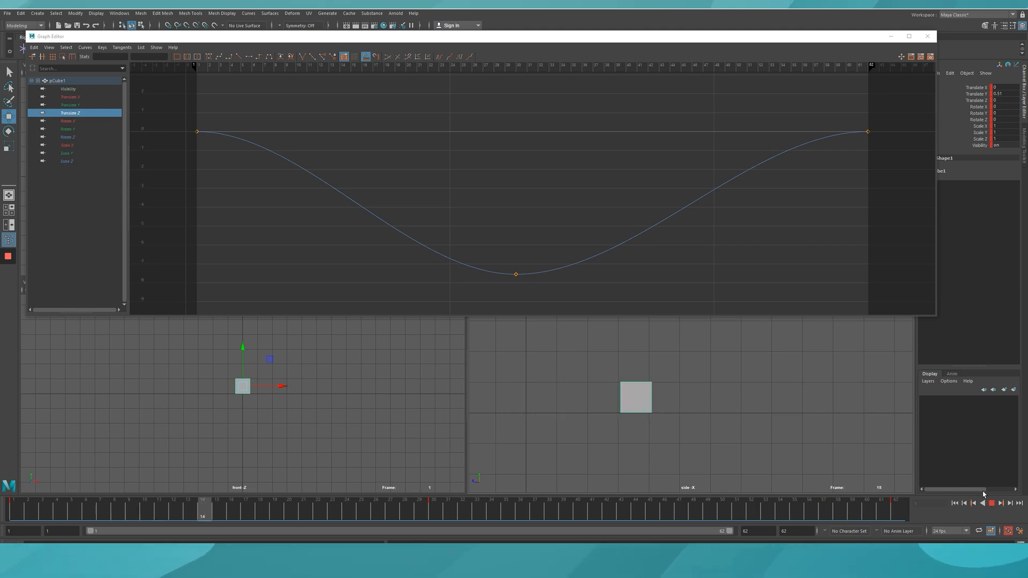
click(990, 503)
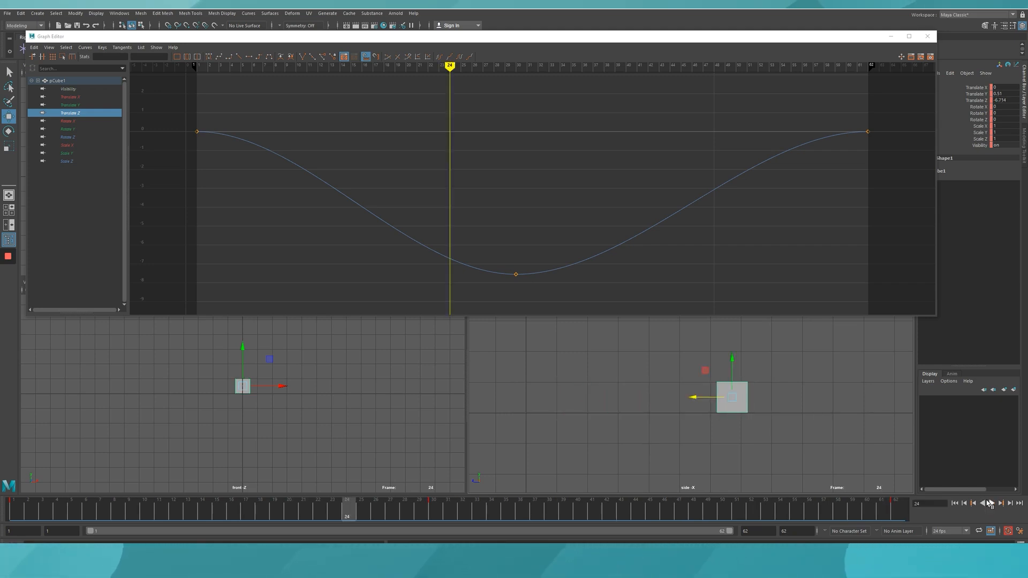
Step: Play the cube's eased Translate Z animation from frame 1, check the frame 30 keyframe, and stop playback
mouse_move(427, 514)
mouse_down()
mouse_move(757, 517)
mouse_move(13, 511)
mouse_up()
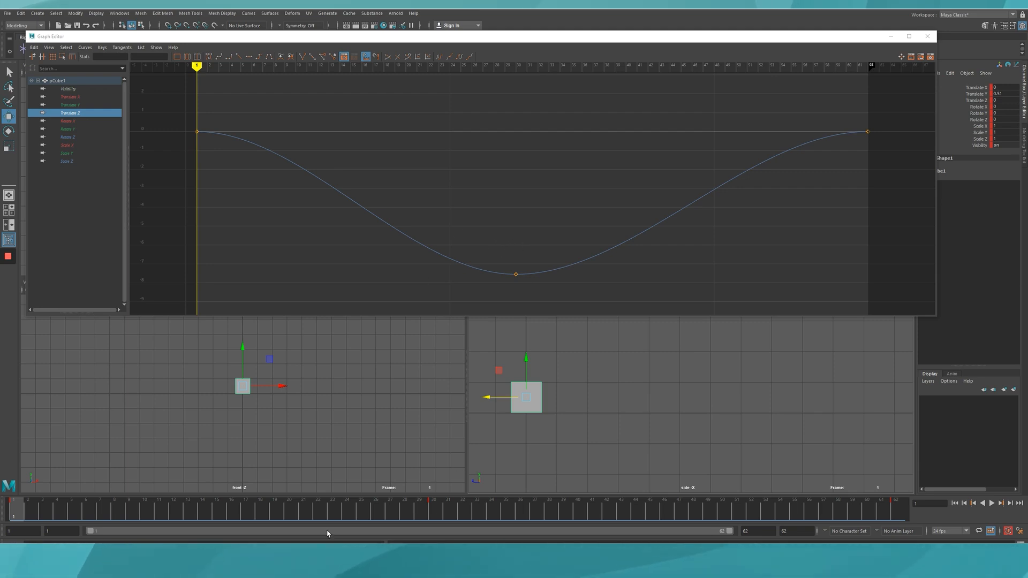
mouse_move(328, 517)
mouse_down()
mouse_move(550, 518)
mouse_move(13, 513)
mouse_up()
click(991, 503)
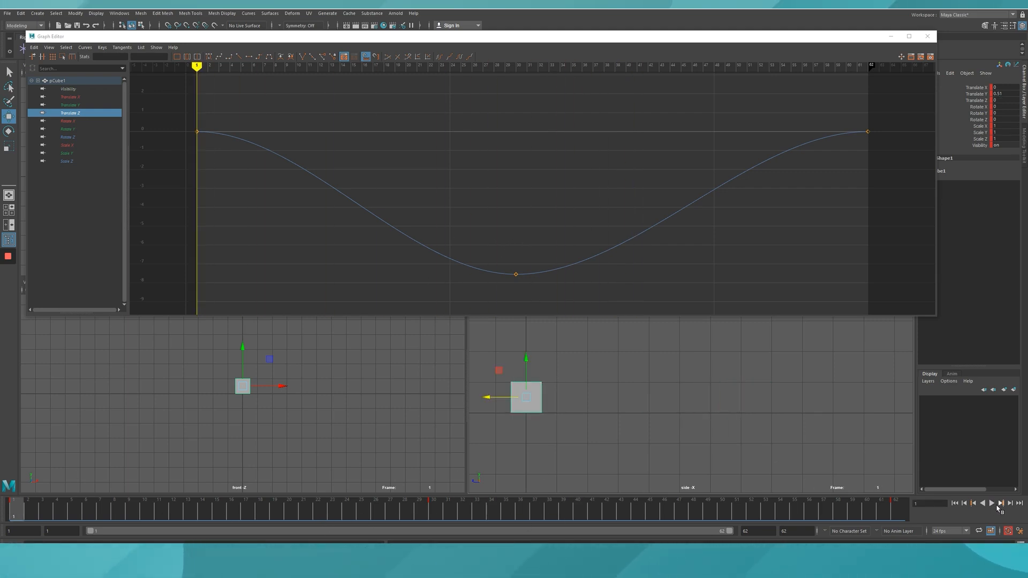
click(999, 503)
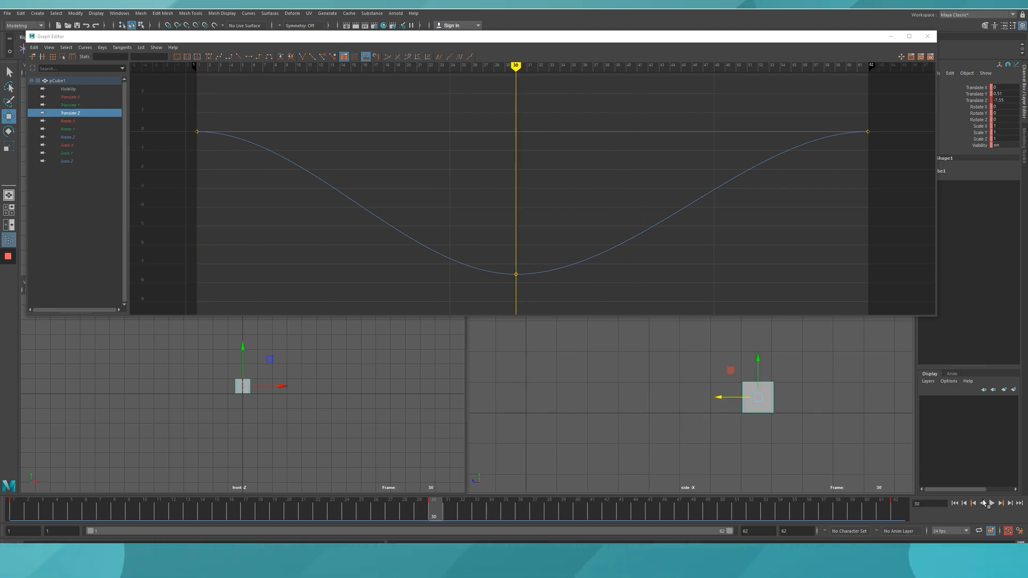
click(991, 504)
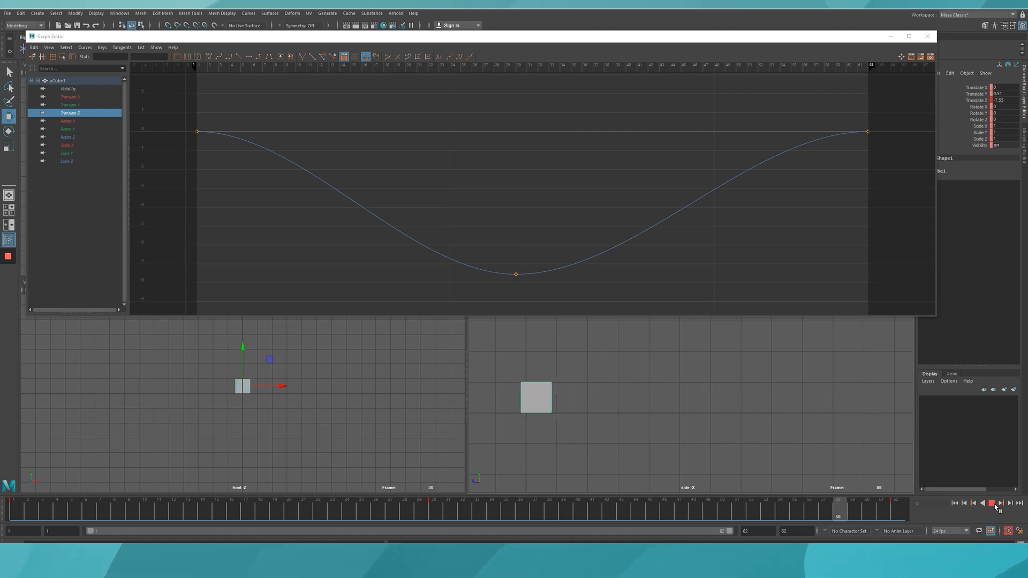
click(991, 503)
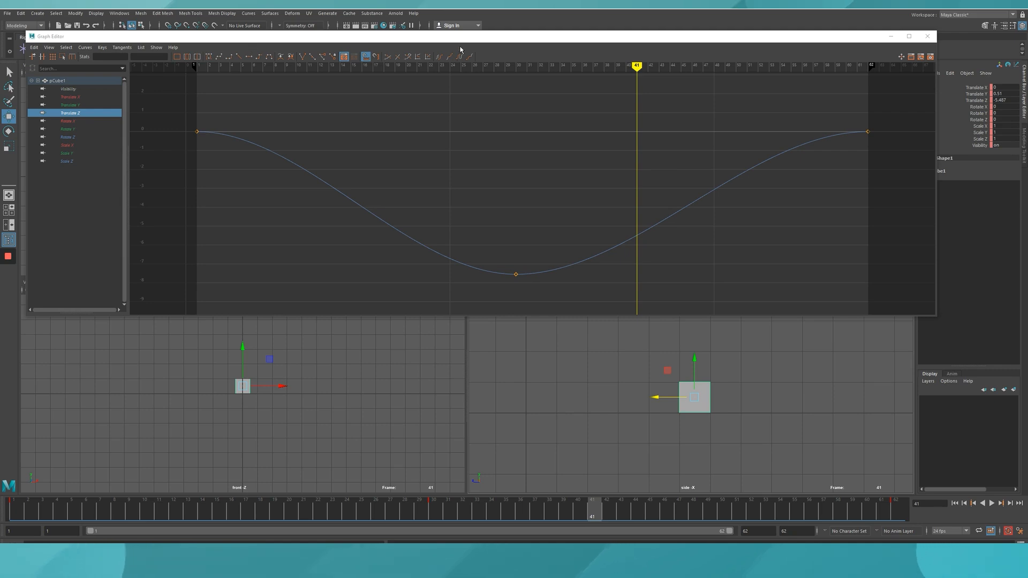
click(516, 274)
click(197, 132)
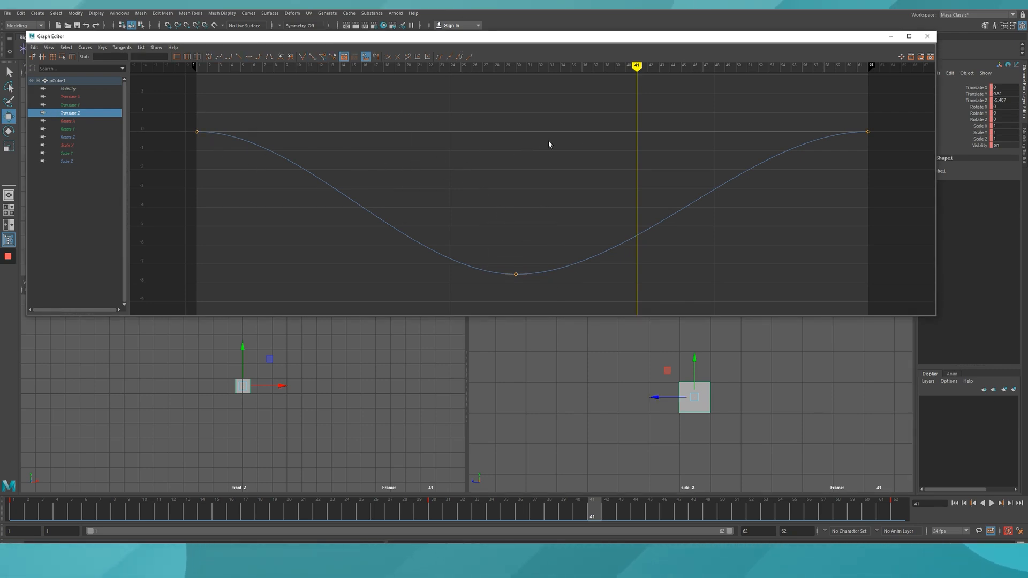
Step: Examine the Translate Z curve at different zoom levels, and uncover and orbit the perspective view of the cube
alt+right_drag(549, 144, 209, 167)
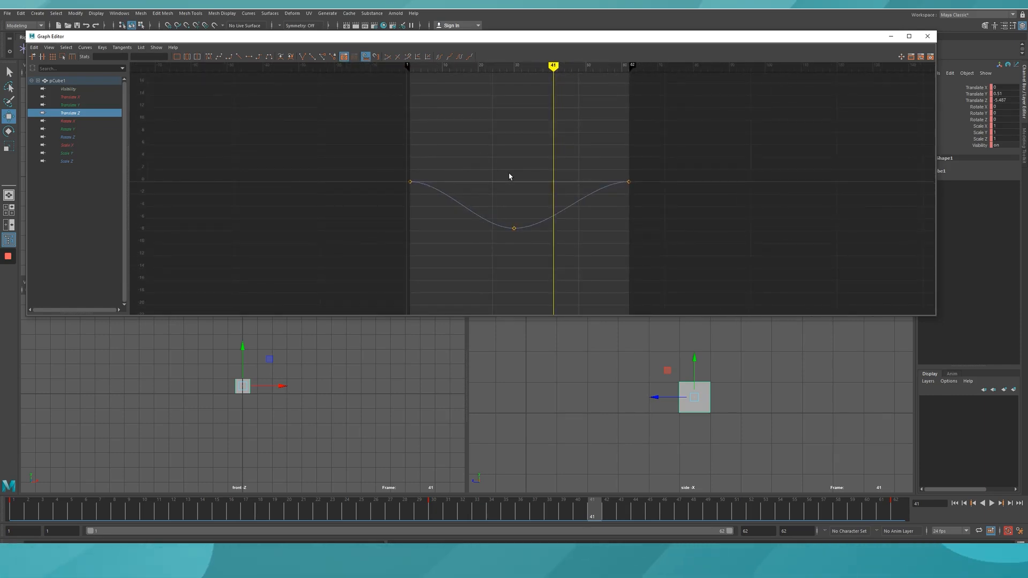
drag(586, 39, 606, 222)
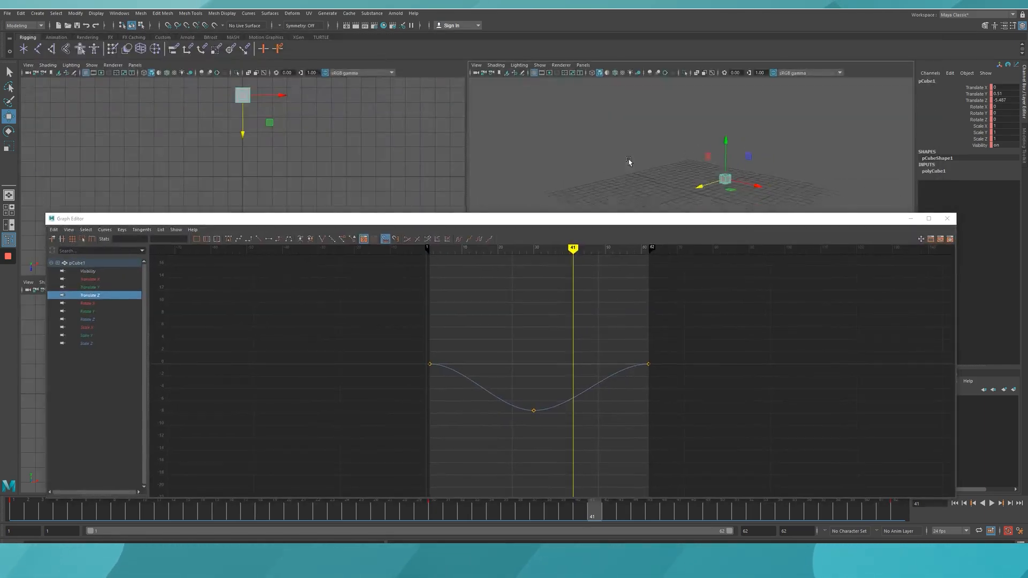
alt+drag(696, 154, 643, 155)
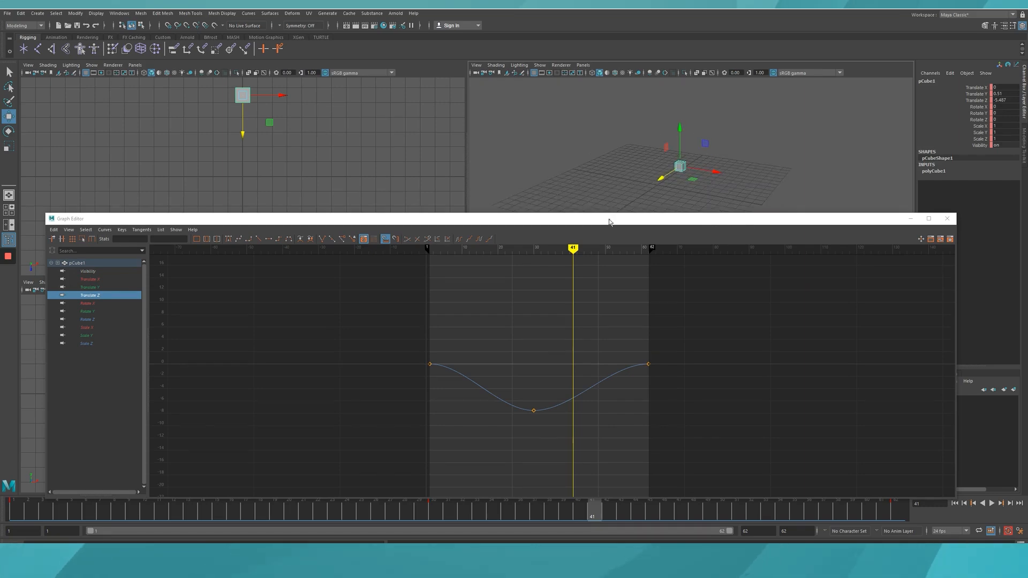
drag(608, 220, 615, 53)
alt+right_drag(589, 125, 549, 183)
alt+middle_drag(548, 183, 685, 164)
alt+right_drag(547, 190, 578, 191)
mouse_move(538, 188)
alt+middle_down()
mouse_move(581, 192)
mouse_move(546, 184)
alt+middle_up()
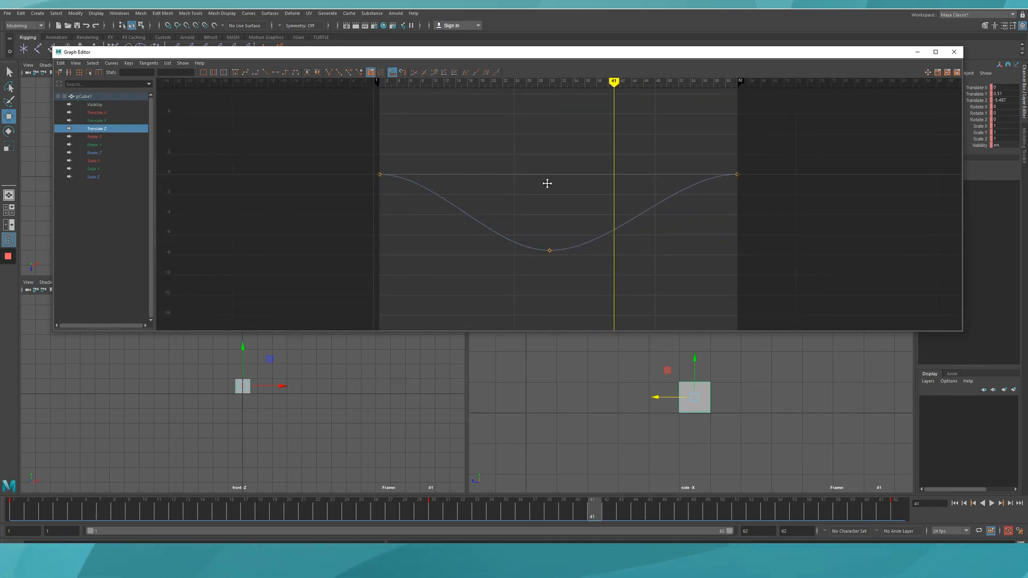
Step: Frame individual keyframes and the whole Translate Z curve in the Graph Editor
key(f)
alt+right_drag(618, 182, 476, 178)
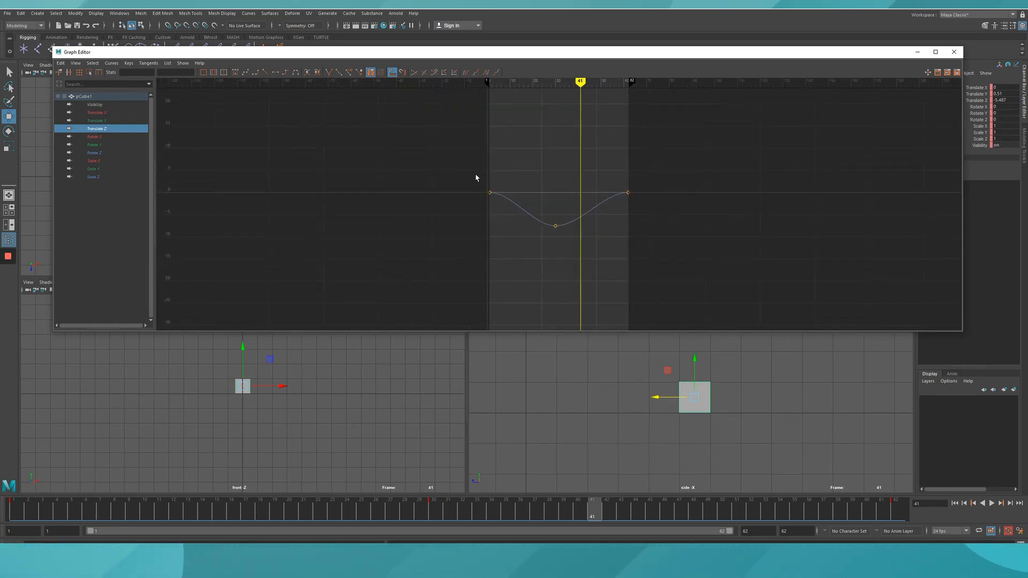
key(f)
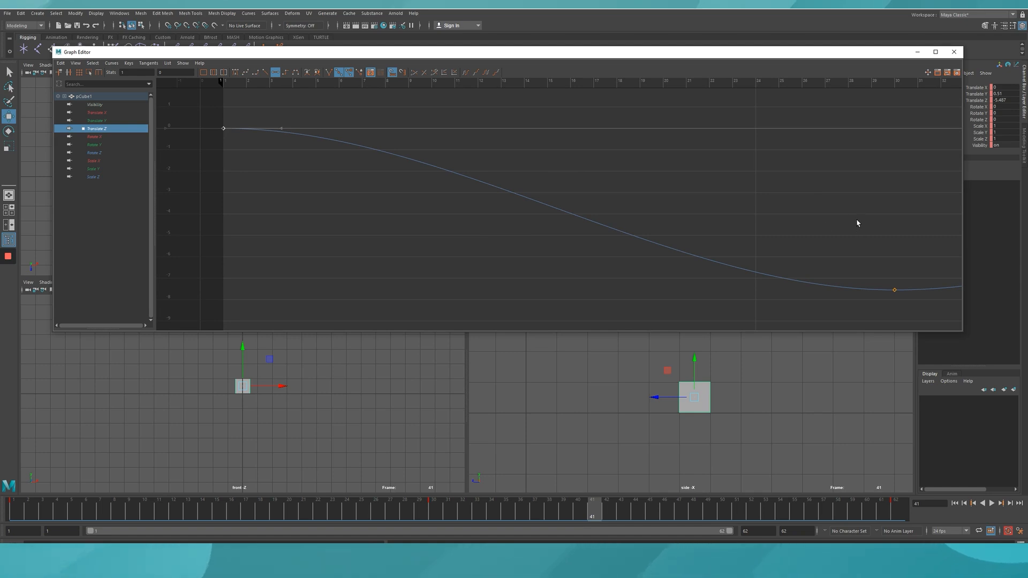
alt+right_drag(856, 223, 498, 184)
drag(442, 164, 742, 256)
key(a)
click(636, 170)
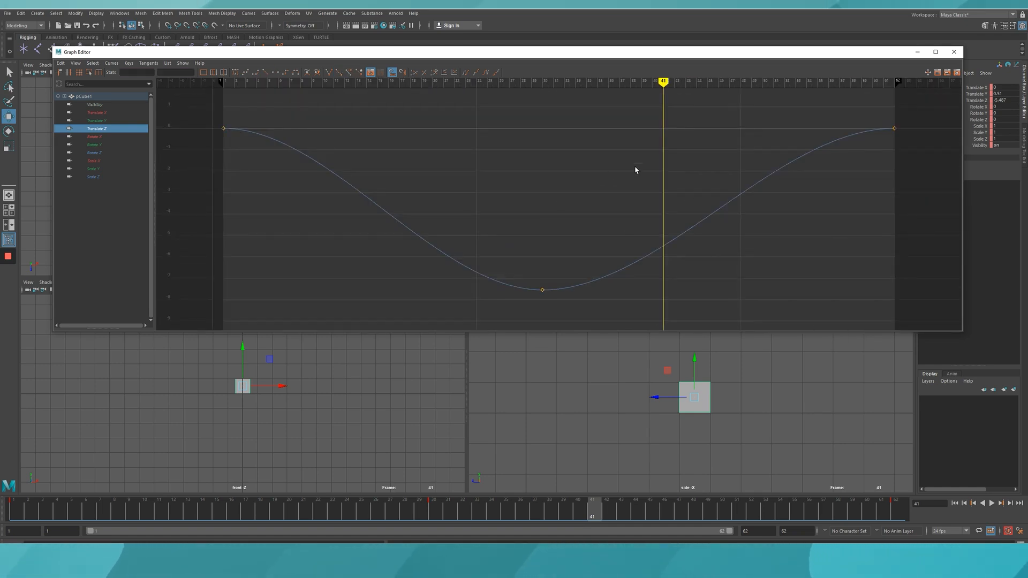
alt+right_drag(635, 169, 471, 161)
Step: Inspect the Translate Y and Translate X curves, and return to the Translate Z curve
click(109, 121)
click(108, 112)
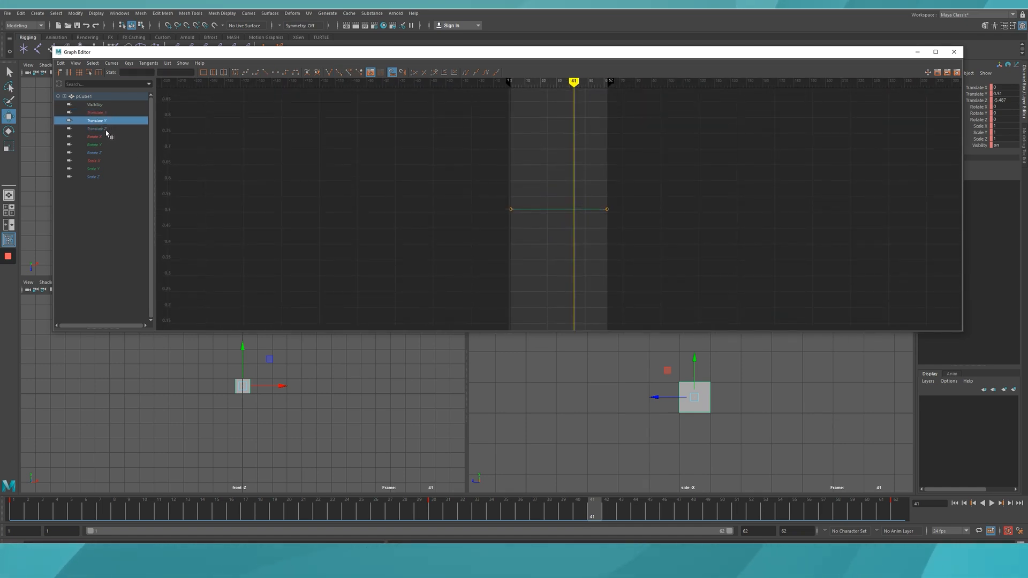
click(108, 128)
Step: At frame 30, raise the cube to a Translate Y of about 3.99 and display its Translate Y curve
click(436, 514)
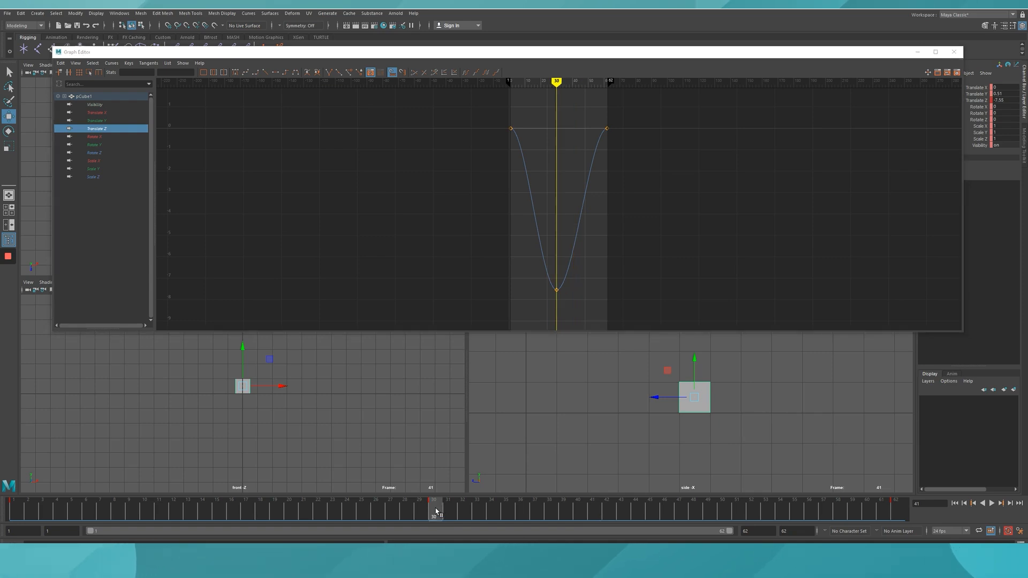
alt+middle_drag(714, 415, 617, 455)
scroll(702, 431, down, 3)
alt+middle_drag(702, 431, 694, 449)
drag(667, 402, 668, 336)
click(118, 121)
scroll(572, 183, down, 5)
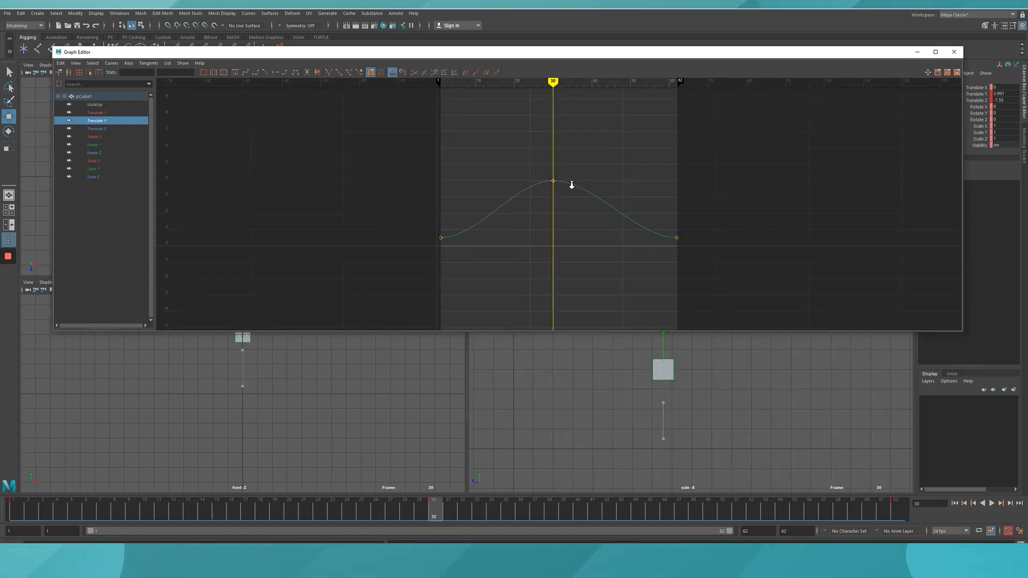
Step: Play the animation from frame 1 to review the cube's combined Translate Y and Translate Z motion, and stop playback
click(12, 509)
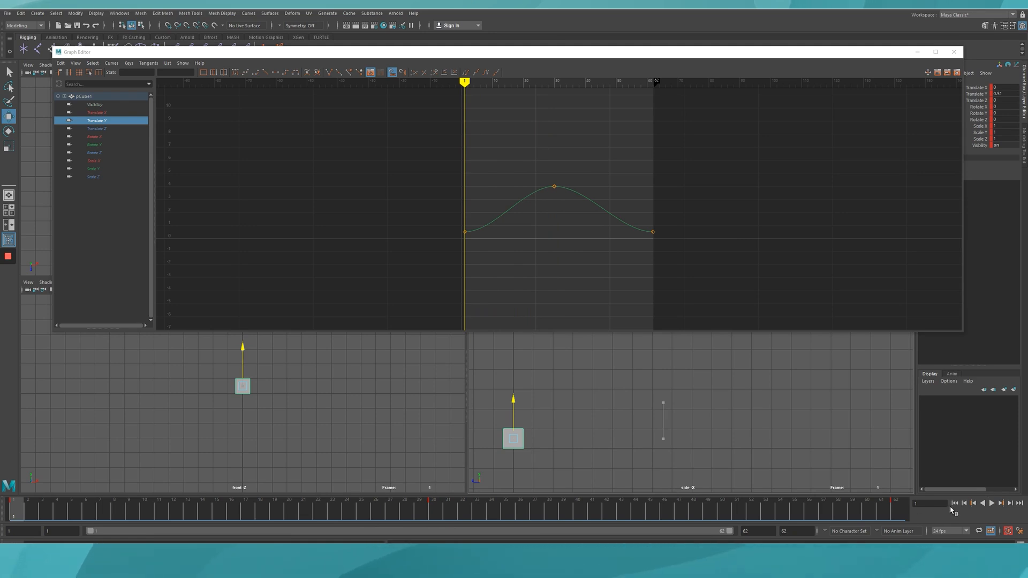
click(991, 504)
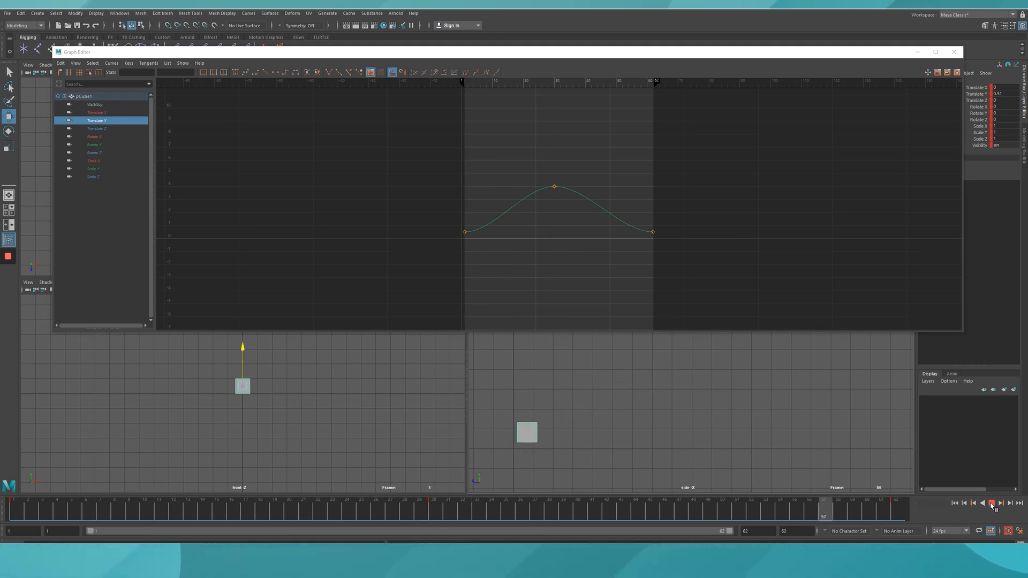
click(991, 504)
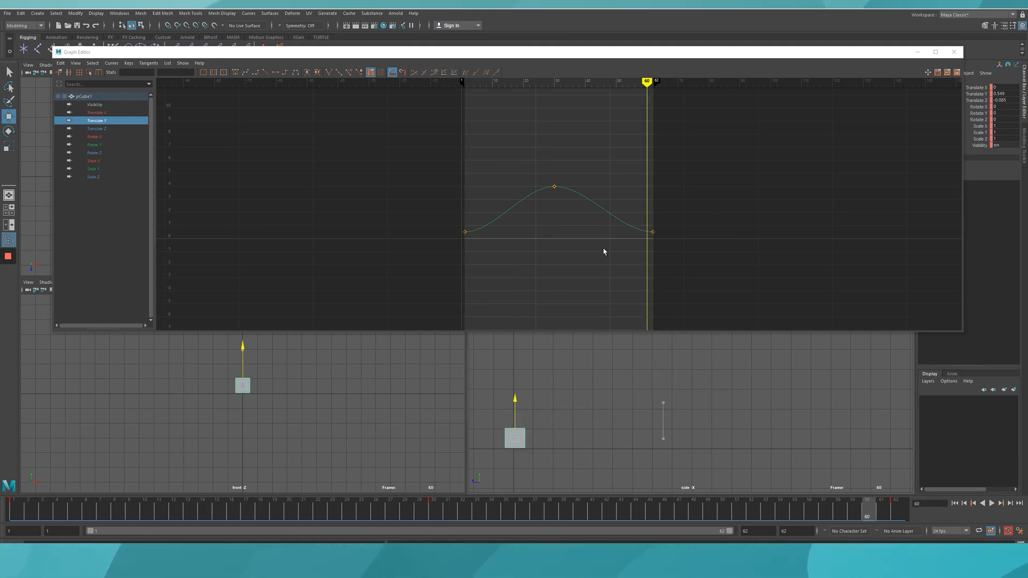
Step: Apply linear tangents to all Translate Y keyframes and compare the three translate curves
drag(431, 153, 701, 256)
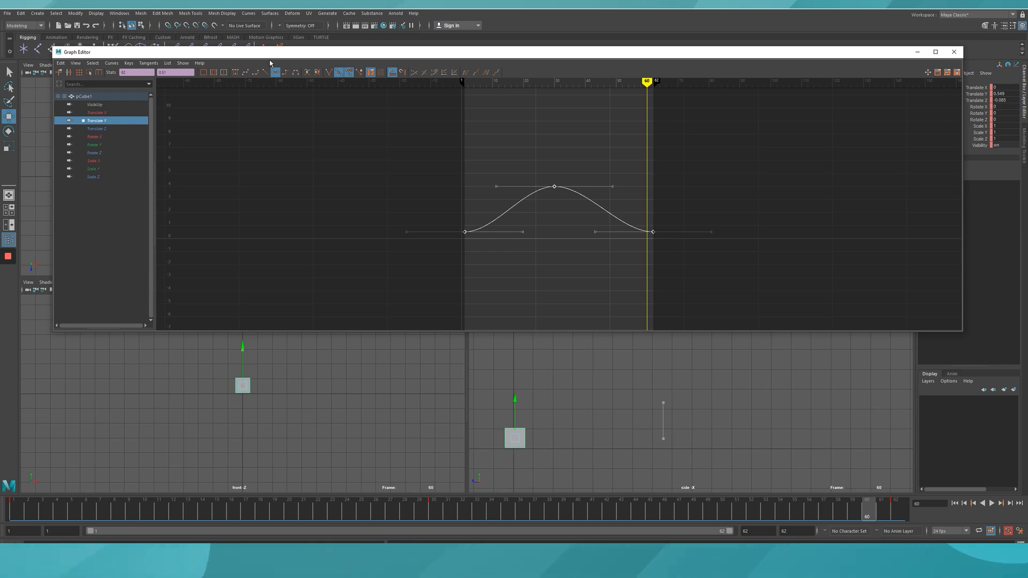
click(265, 72)
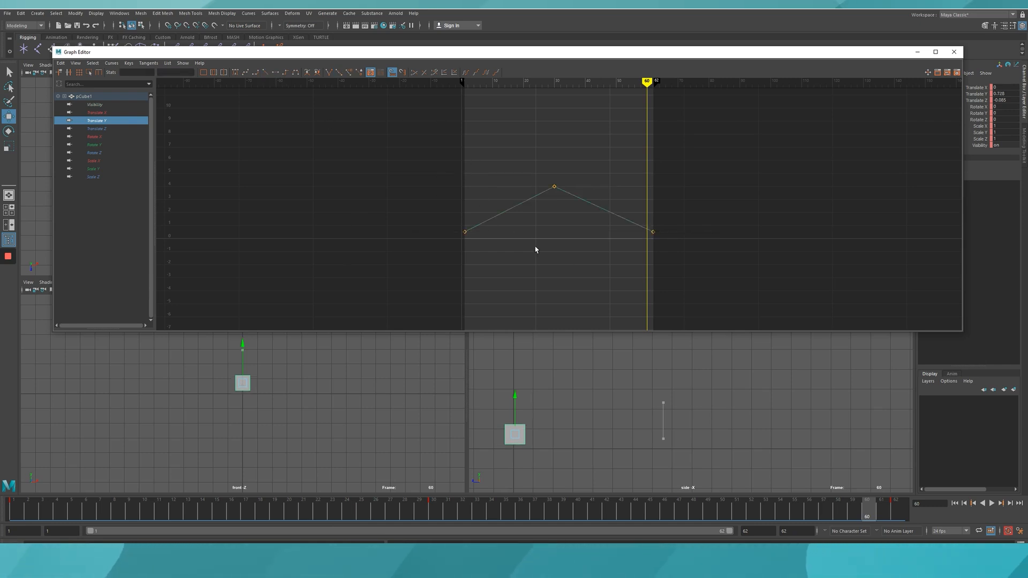
click(103, 129)
click(100, 113)
click(101, 121)
Step: Raise the last Rotate X keyframe to a value of 0.32, keeping it at frame 62
click(102, 137)
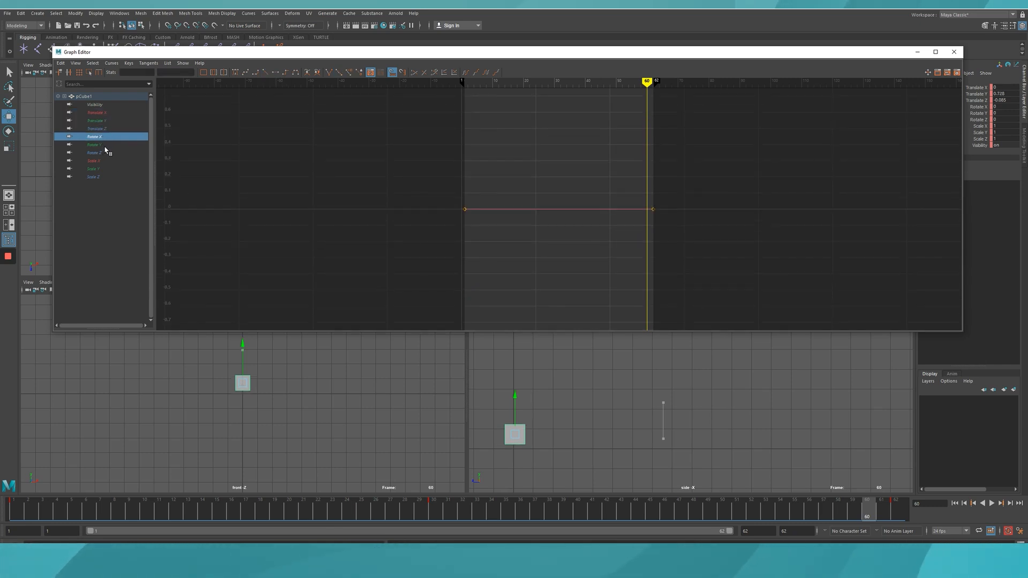
drag(399, 175, 410, 186)
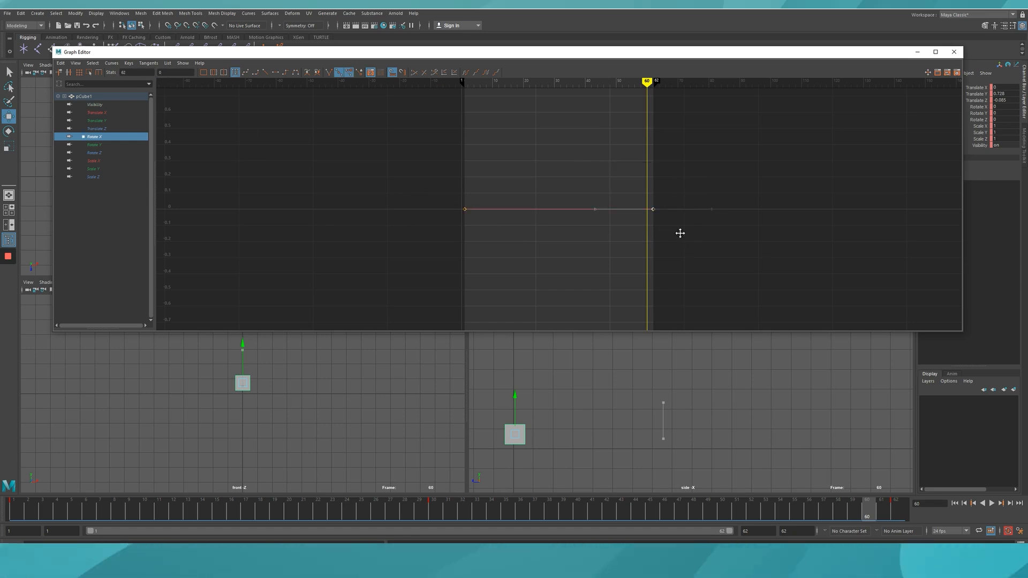
middle_drag(680, 232, 680, 178)
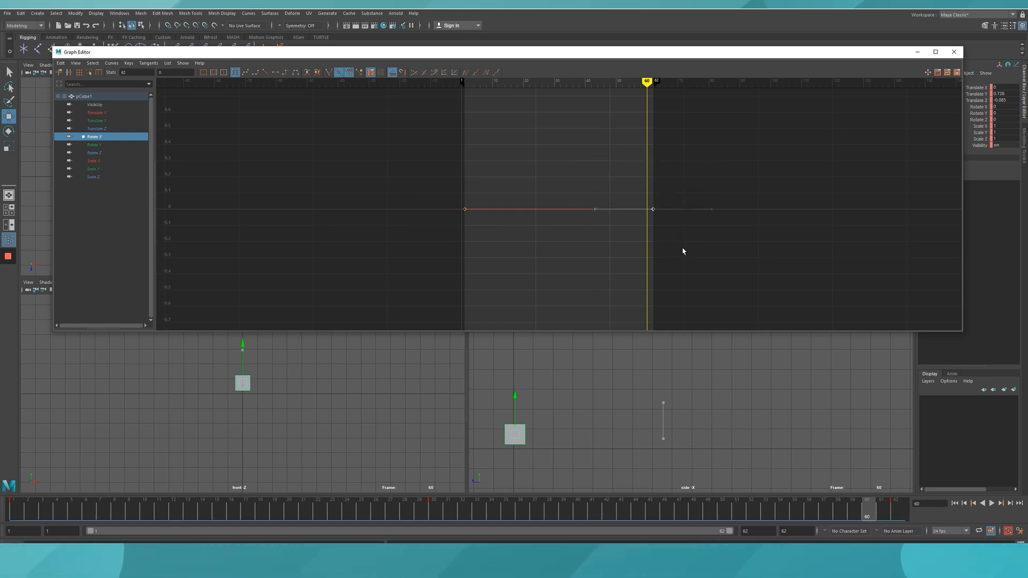
middle_drag(650, 222, 646, 166)
middle_drag(550, 241, 585, 236)
mouse_move(643, 191)
middle_down()
mouse_move(576, 188)
mouse_move(663, 177)
mouse_move(616, 176)
mouse_move(628, 188)
mouse_move(615, 193)
mouse_move(626, 182)
mouse_move(652, 195)
middle_up()
drag(211, 513, 6, 471)
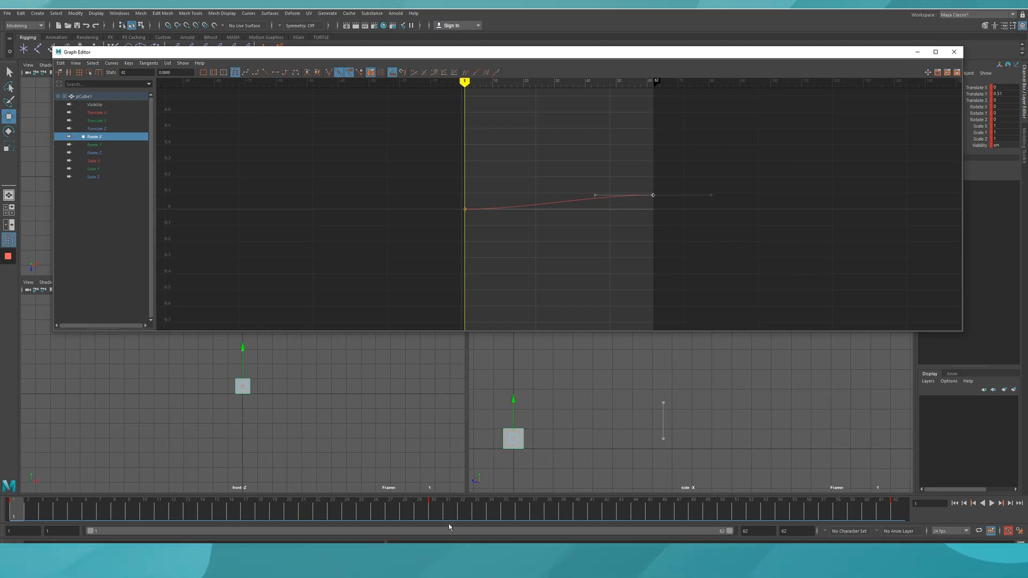
click(449, 518)
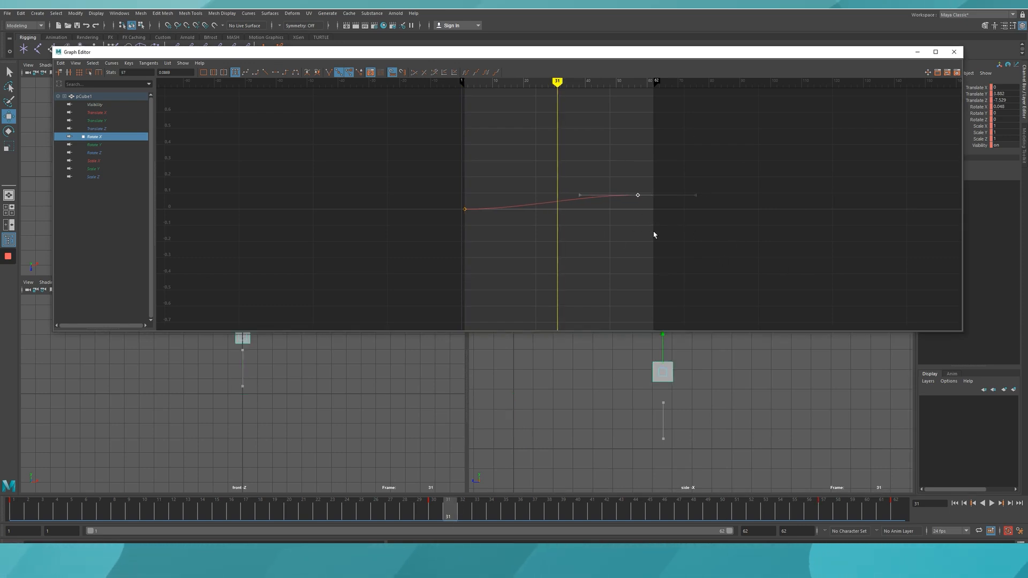
shift+middle_drag(680, 249, 668, 221)
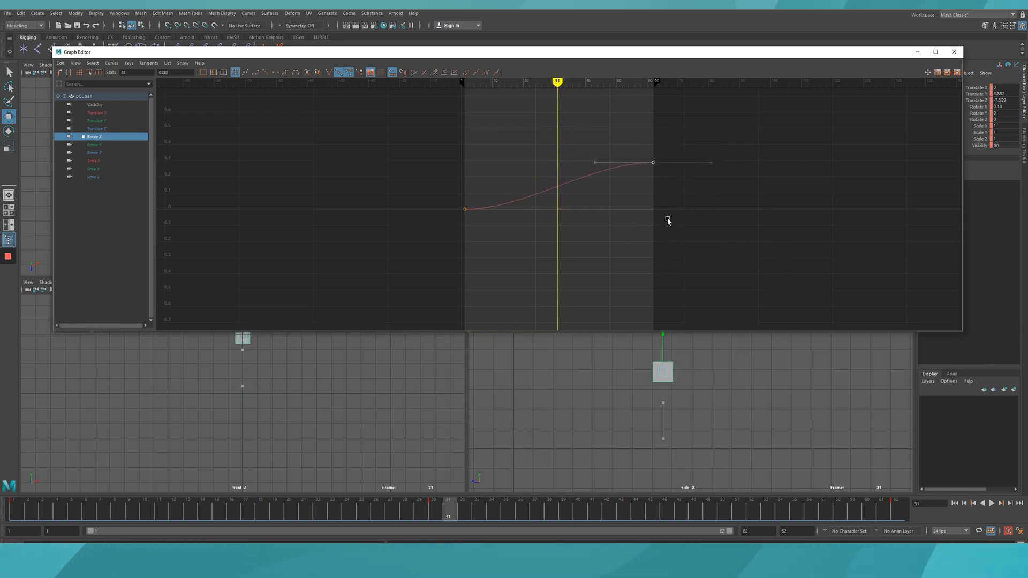
shift+middle_drag(670, 259, 622, 112)
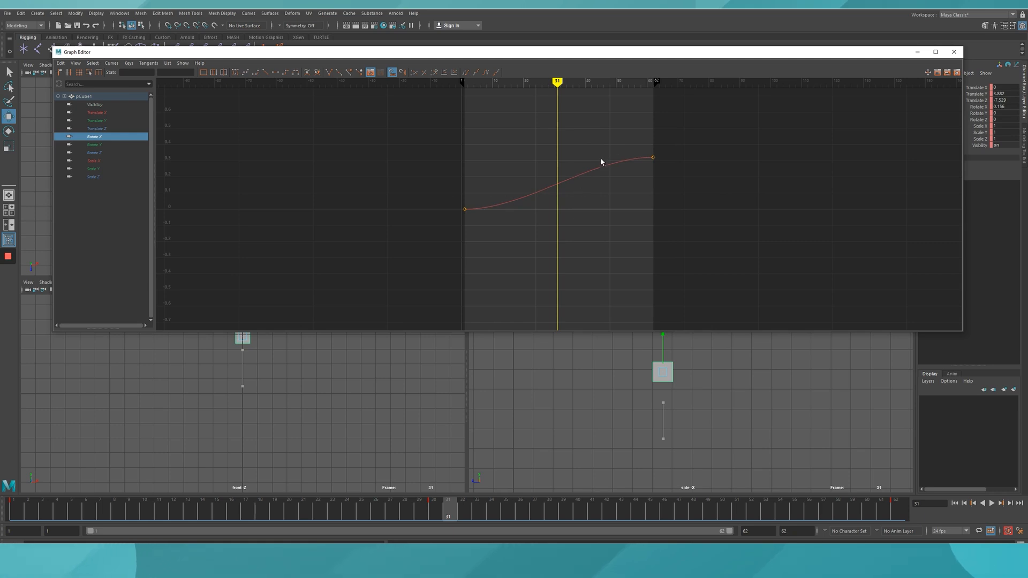
Step: Give the first Rotate X keyframe at frame 1 the last keyframe's value of 0.32
click(458, 215)
drag(696, 194, 697, 194)
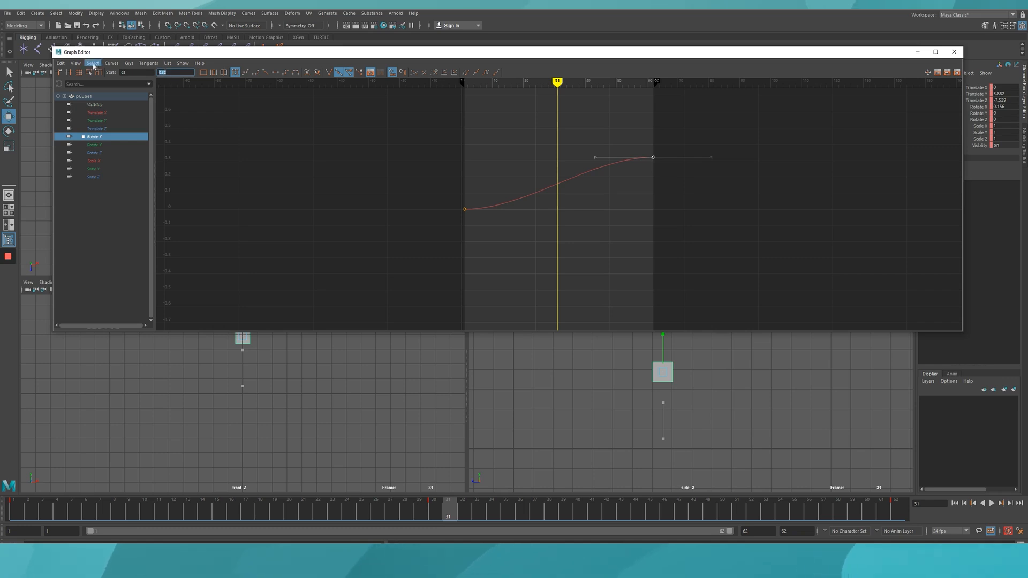
click(61, 63)
click(81, 104)
click(465, 209)
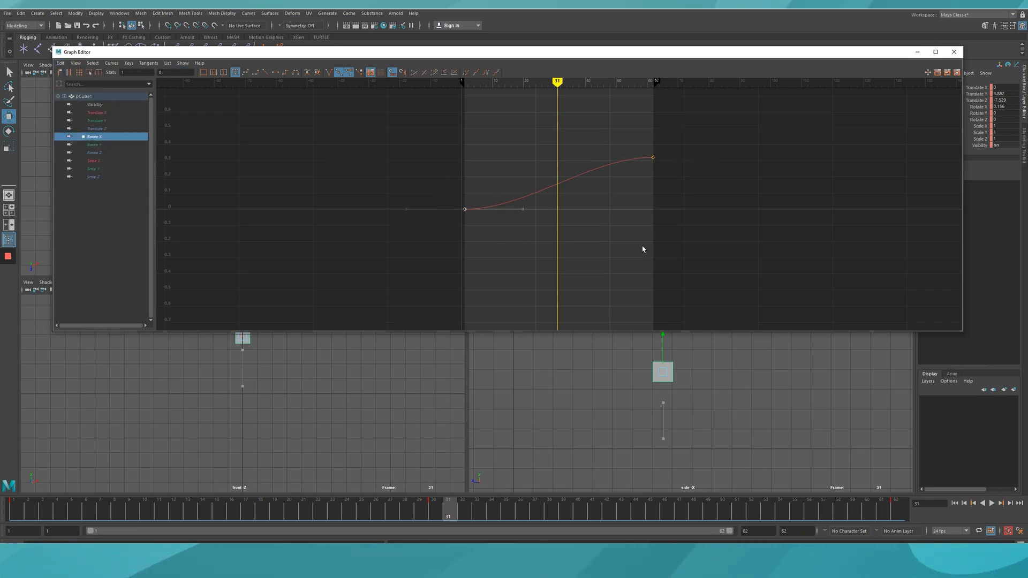
drag(199, 96, 812, 186)
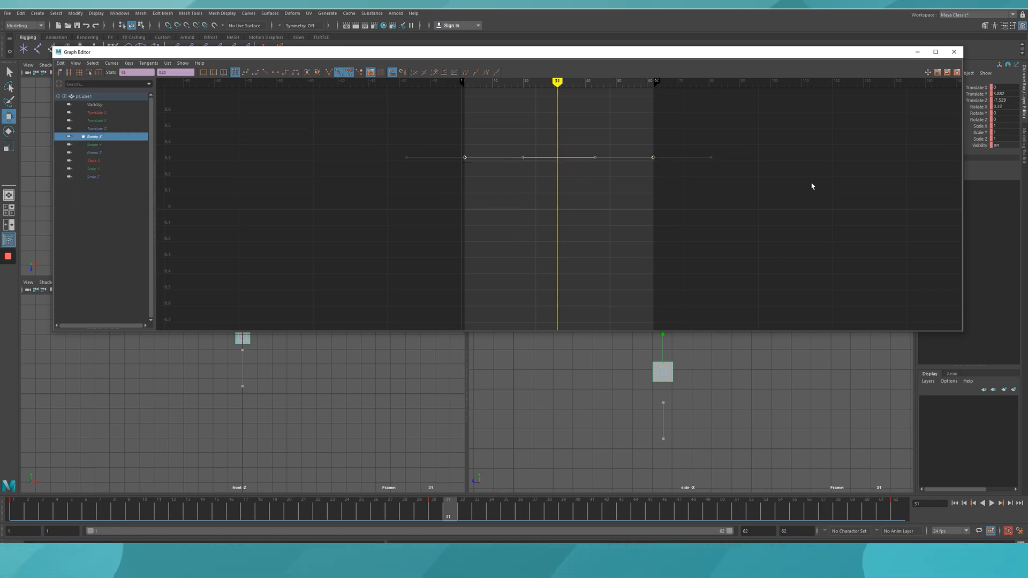
Step: Tilt the first Rotate X keyframe's tangent handle slightly downward, and apply flat tangents to both Rotate X keyframes
drag(476, 146, 529, 181)
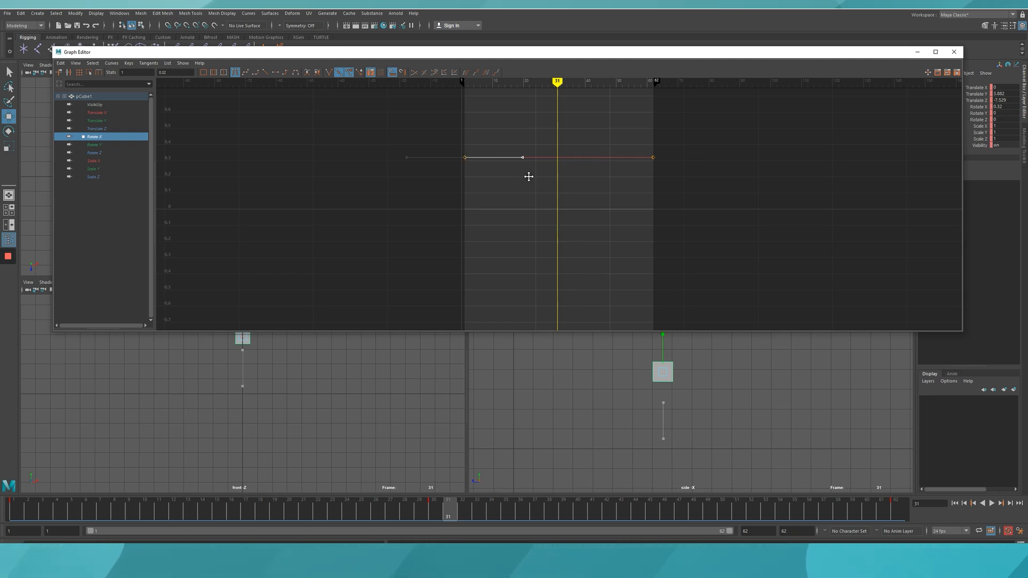
click(496, 207)
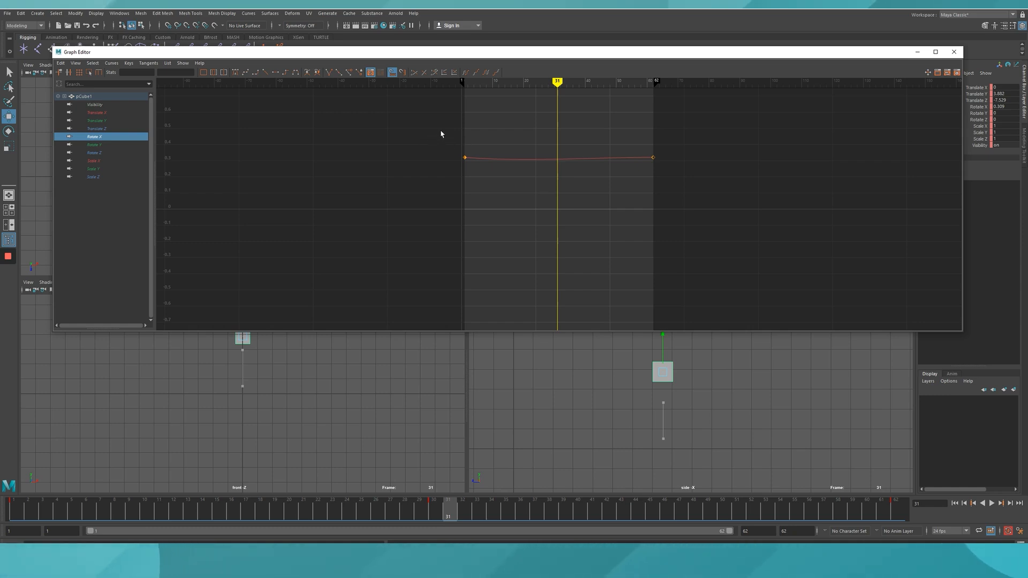
drag(531, 185, 727, 231)
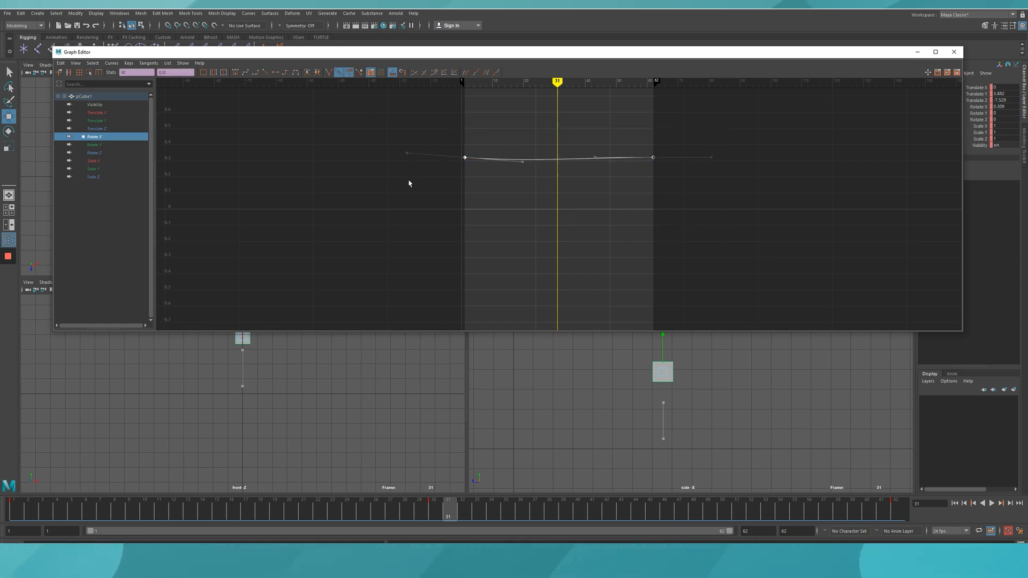
click(275, 73)
click(449, 140)
drag(652, 129, 682, 189)
click(347, 132)
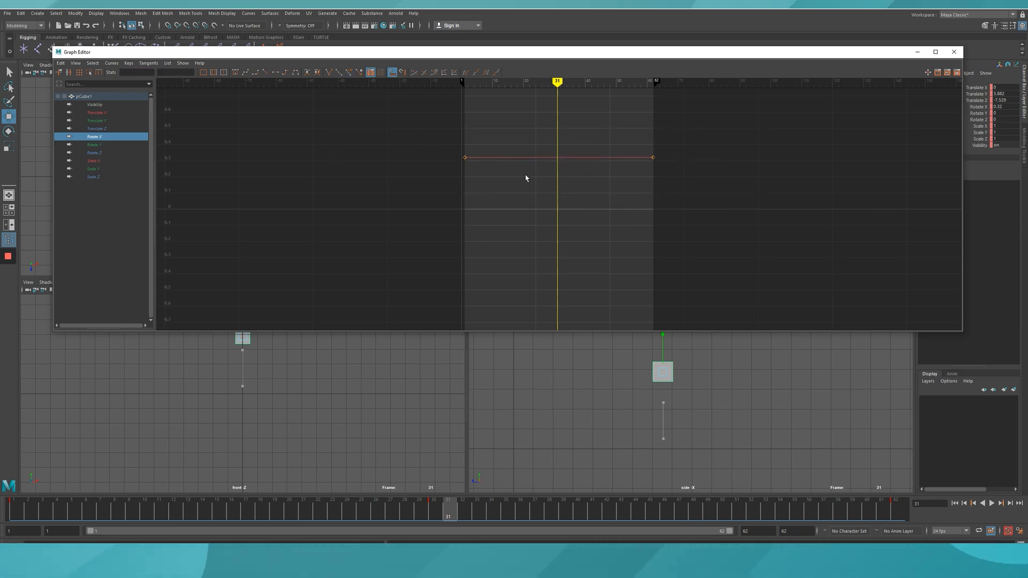
Step: Scrub the cube's animation back to frame 1 and play it to review the motion
drag(448, 511, 13, 516)
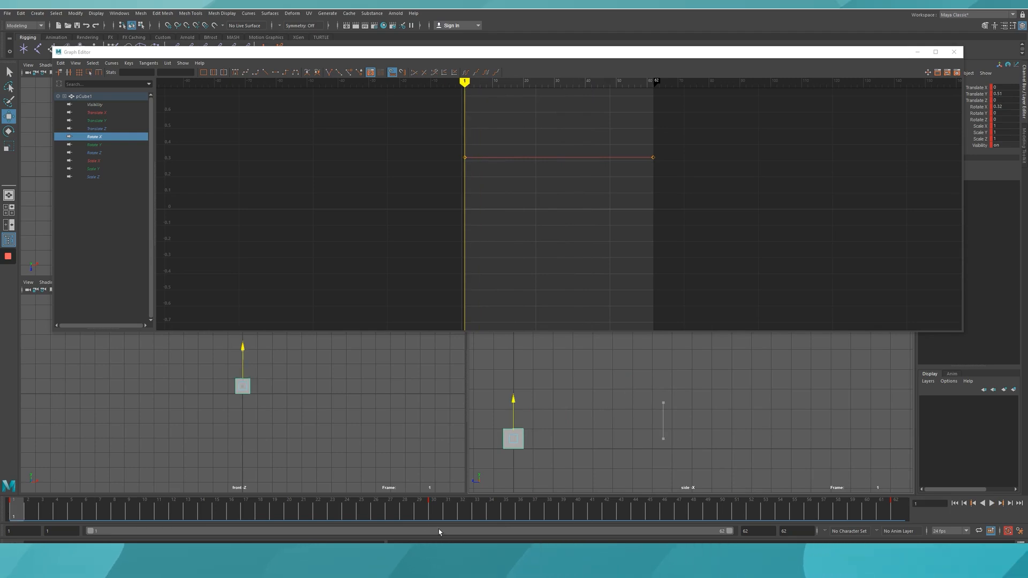
click(435, 516)
click(992, 504)
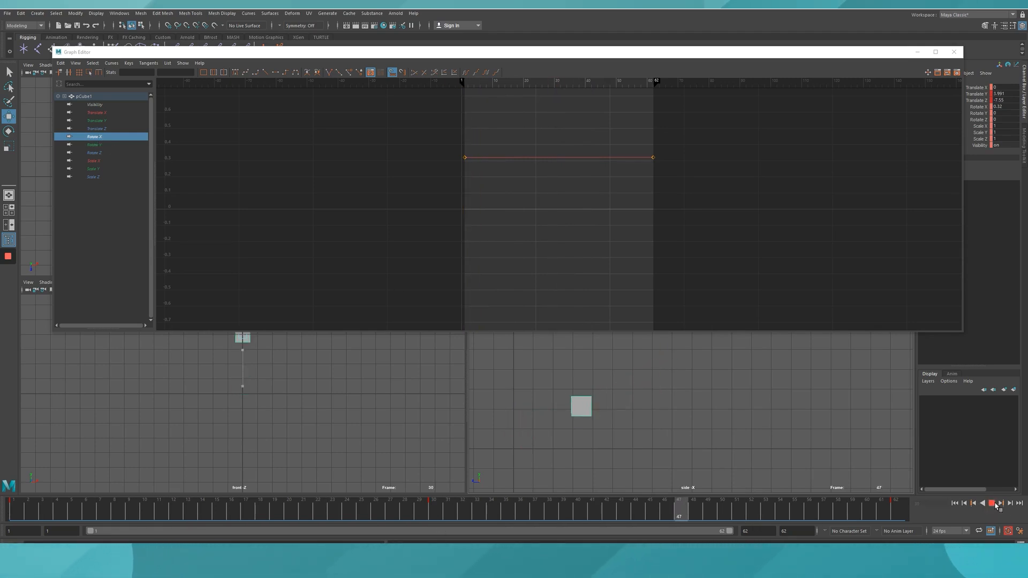
click(992, 504)
Step: Extend the playback end to frame 500 and scrub back to frame 36
text(500)
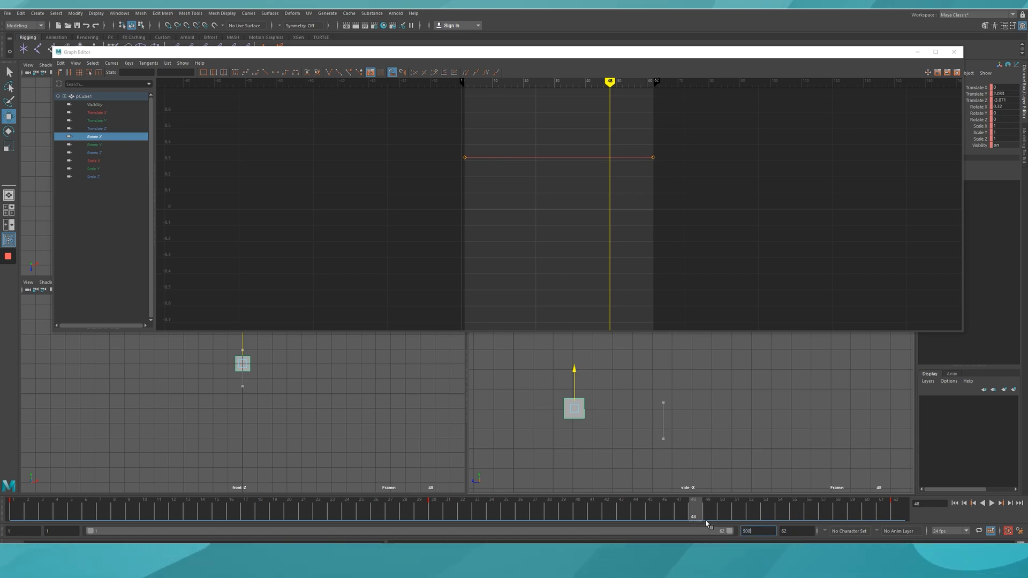
key(Return)
drag(239, 516, 75, 514)
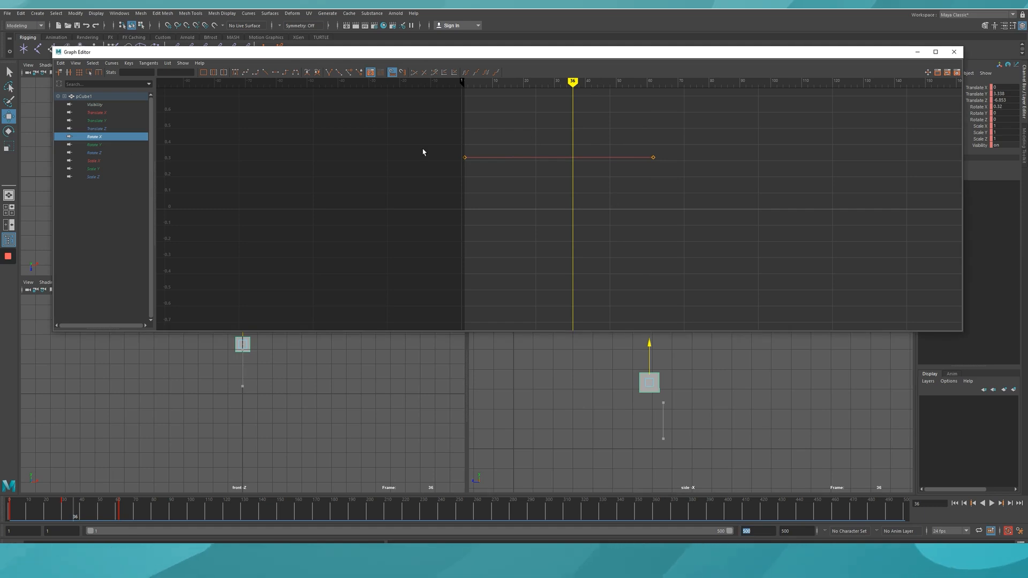
Step: Make all of the cube's animation curves cycle before and after their keyframes, and play the animation from frame 1
click(645, 381)
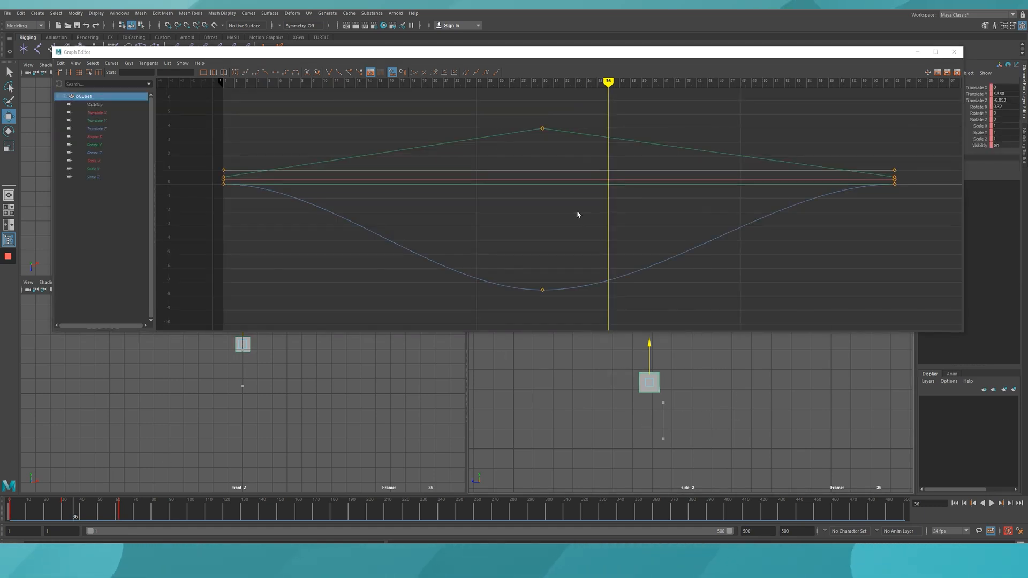
alt+right_drag(620, 202, 562, 230)
drag(48, 506, 88, 509)
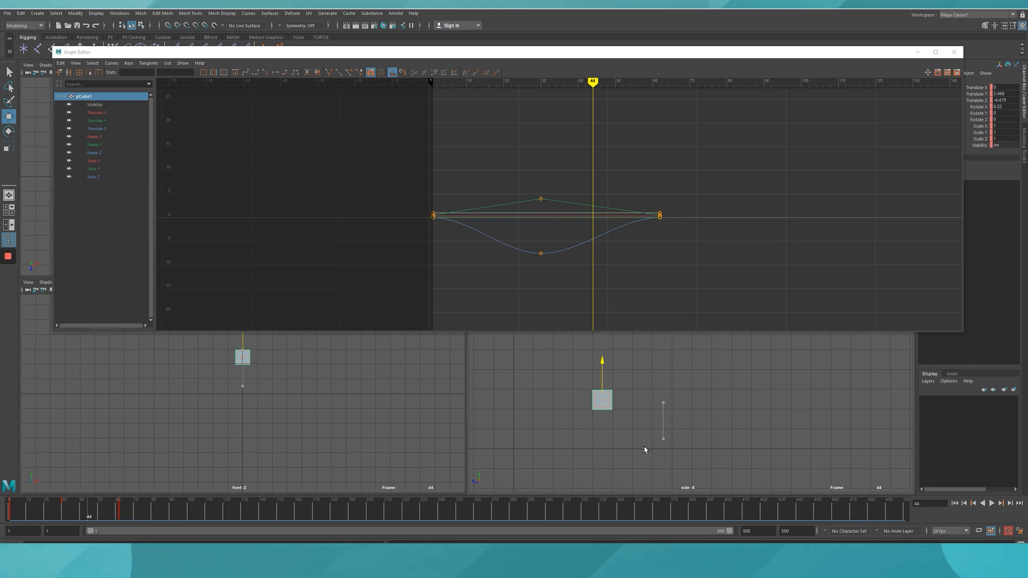
click(477, 73)
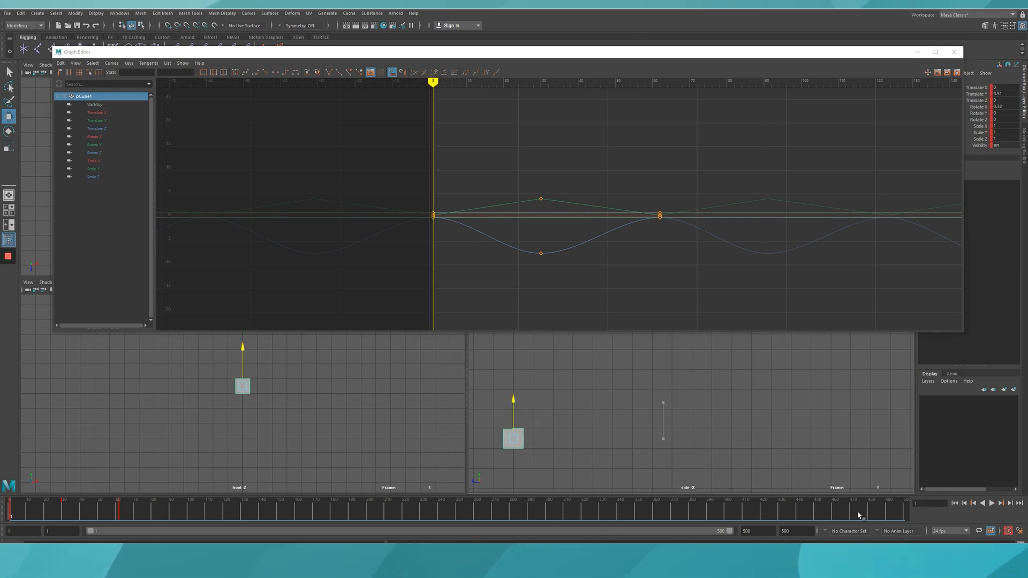
click(991, 504)
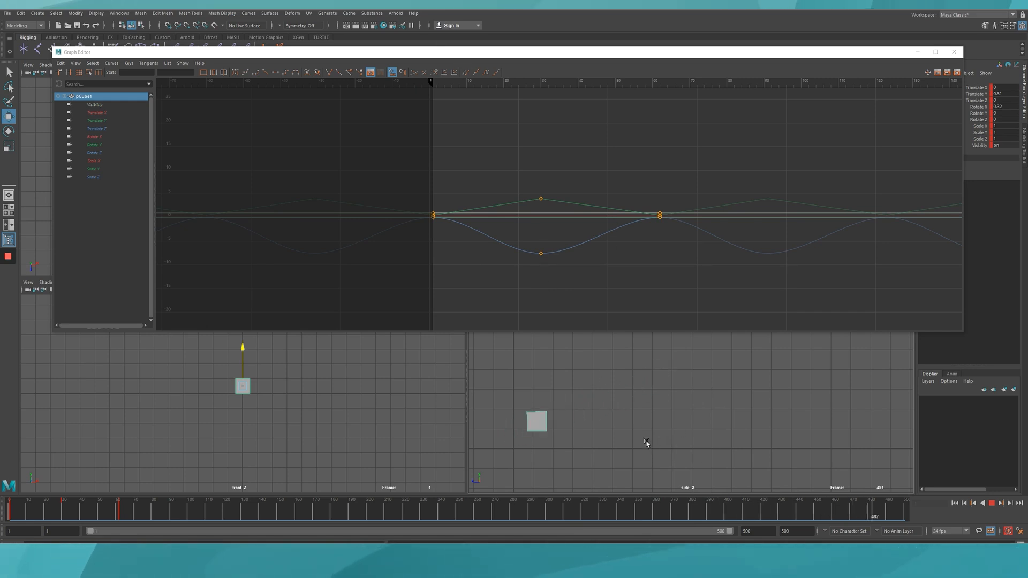
Step: Apply spline tangents to all three Translate Y keyframes while the animation plays
click(97, 121)
drag(377, 111, 675, 293)
click(245, 72)
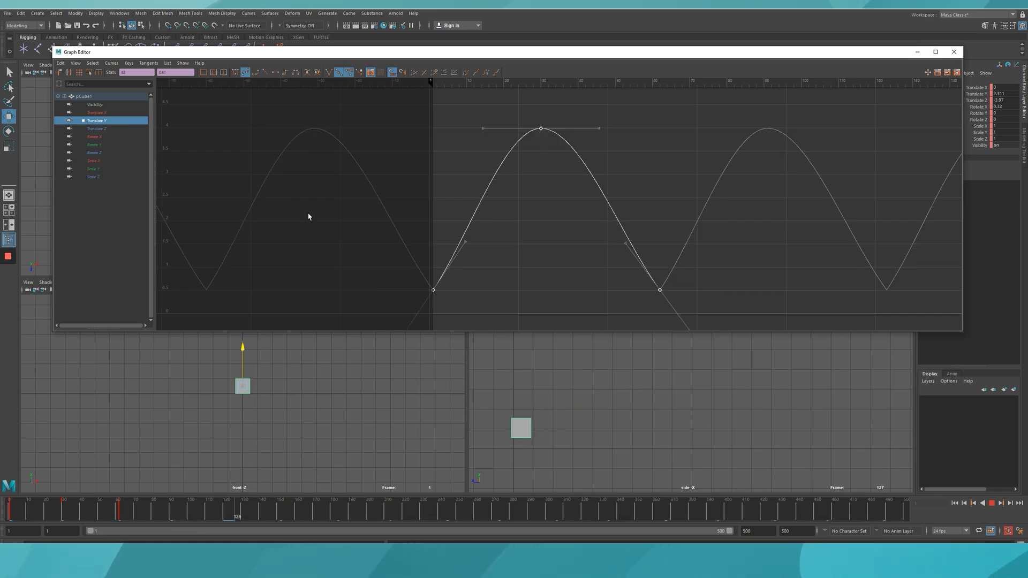
click(482, 289)
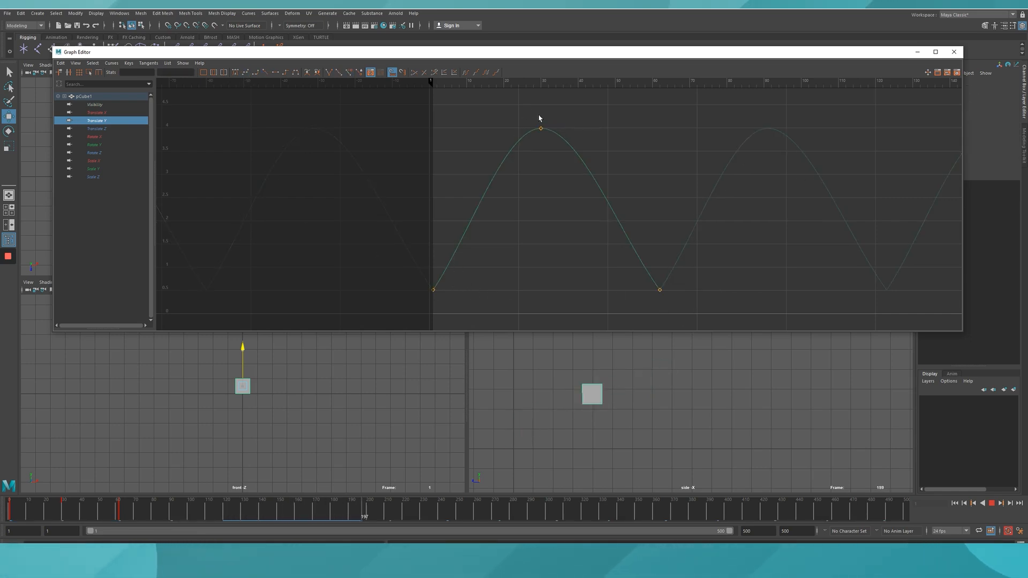
Step: Tilt the tangent handles of the first and last Translate Y keyframes to reshape the bounce
drag(375, 279, 698, 301)
drag(447, 230, 485, 256)
middle_drag(484, 257, 471, 246)
click(625, 243)
middle_drag(624, 268, 568, 310)
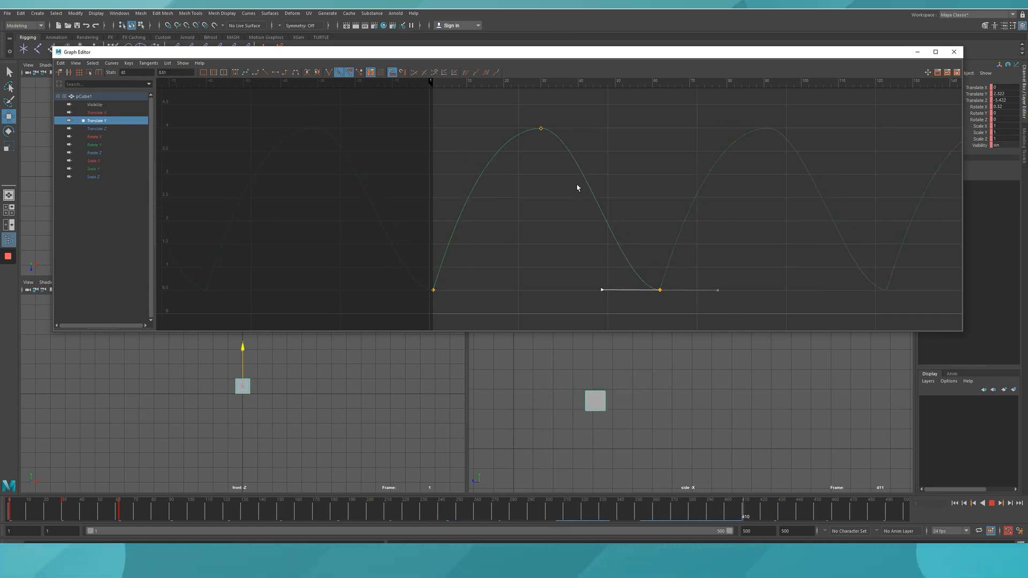
middle_drag(617, 294, 630, 238)
Step: Apply flat tangents to the first and last Translate Y keyframes, and stop the playback
drag(381, 272, 685, 296)
click(275, 73)
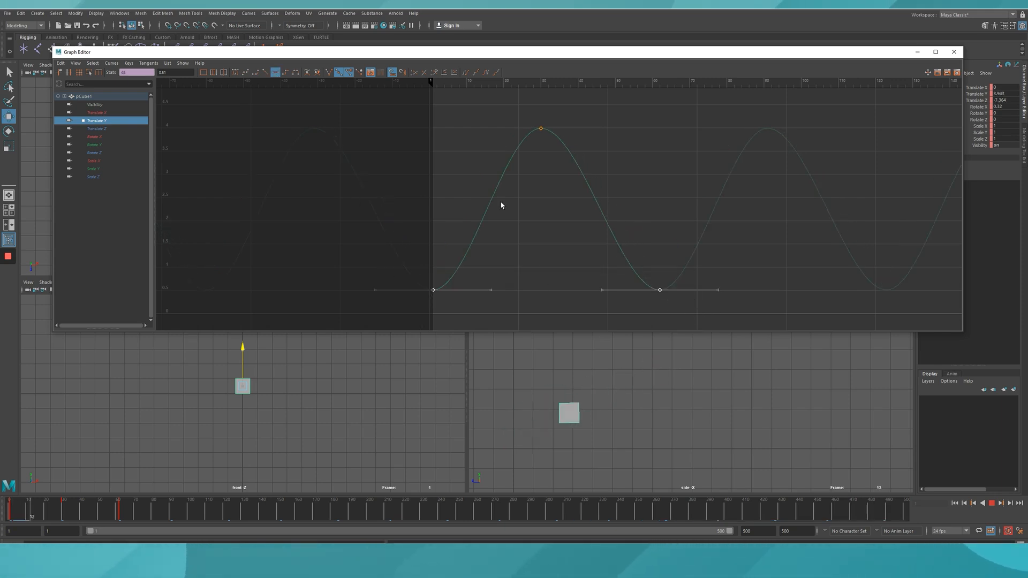
click(413, 280)
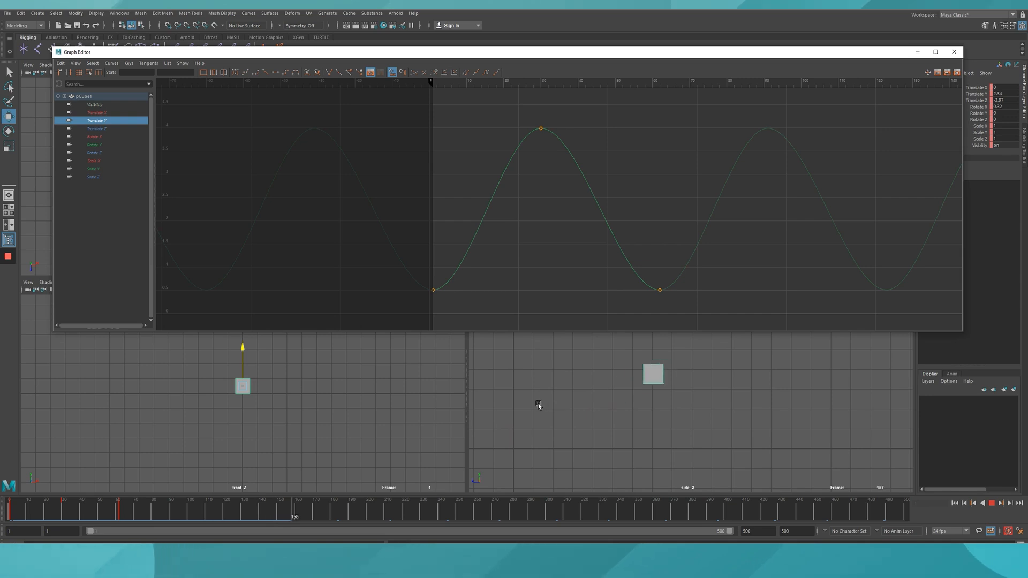
click(992, 503)
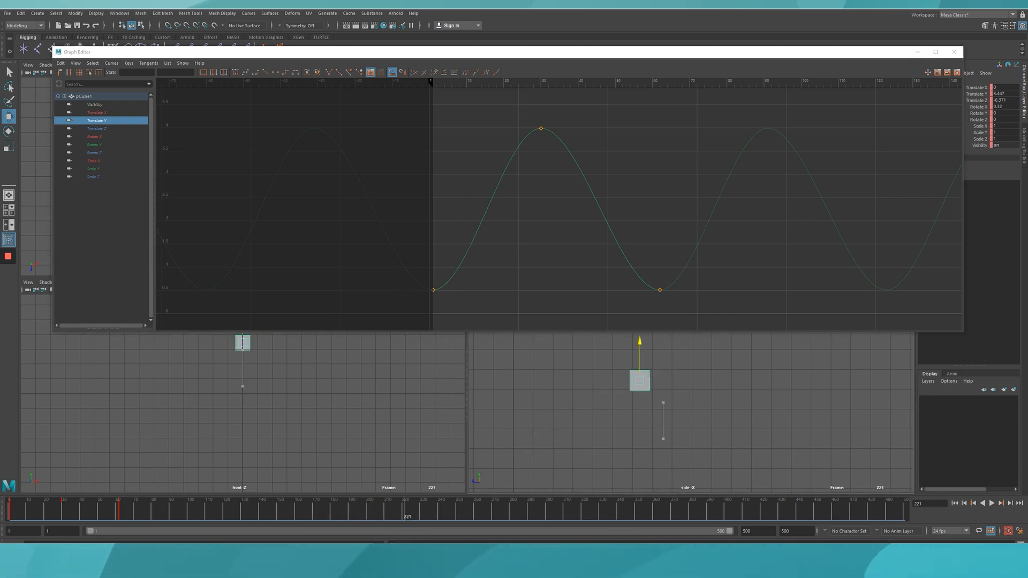
Step: Move the current time to frame 37 and examine the repeating cycles of the Translate Y curve
drag(115, 509, 76, 512)
scroll(519, 203, down, 5)
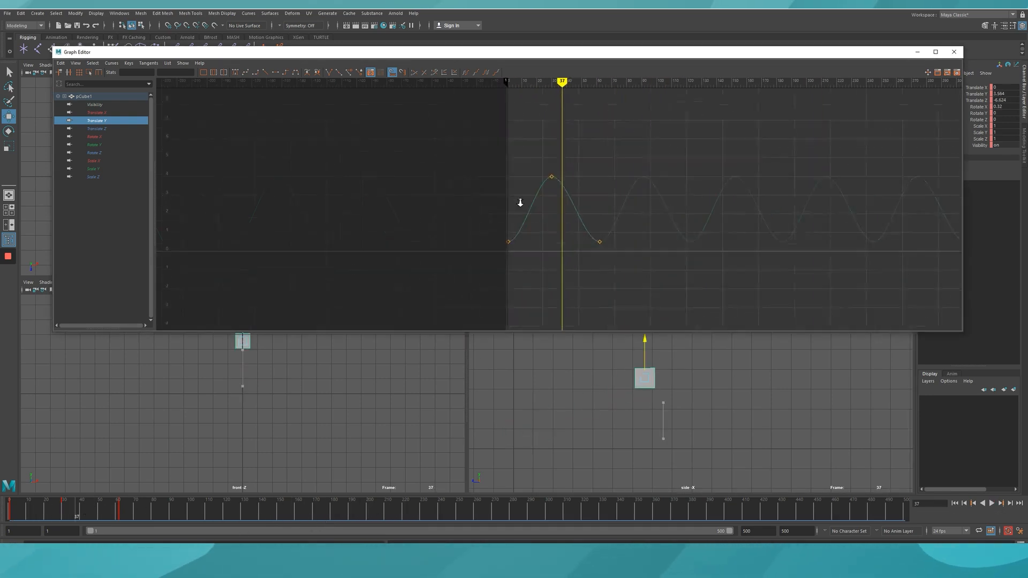
scroll(520, 203, down, 1)
scroll(410, 202, up, 5)
scroll(436, 186, down, 5)
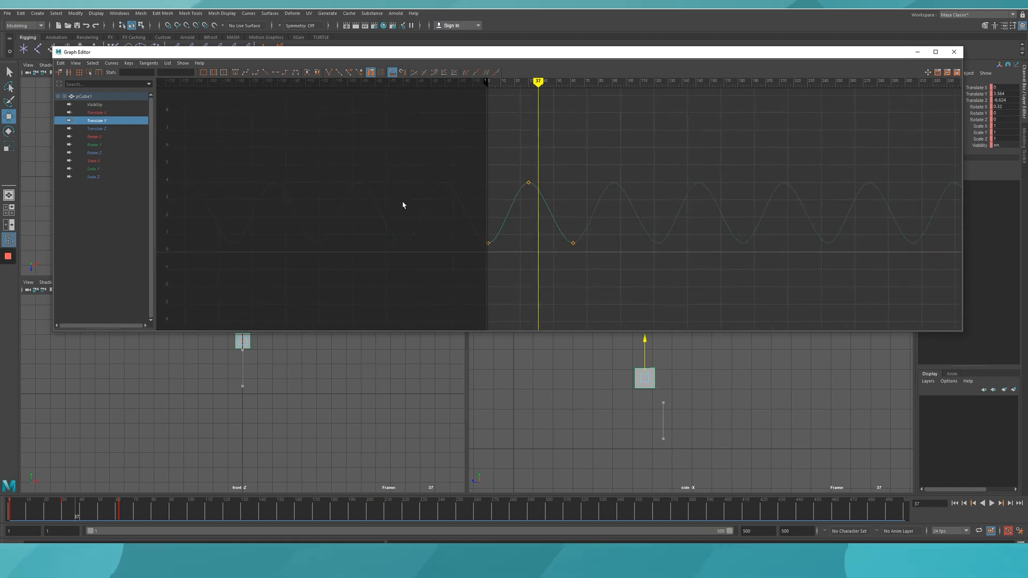
scroll(479, 188, up, 3)
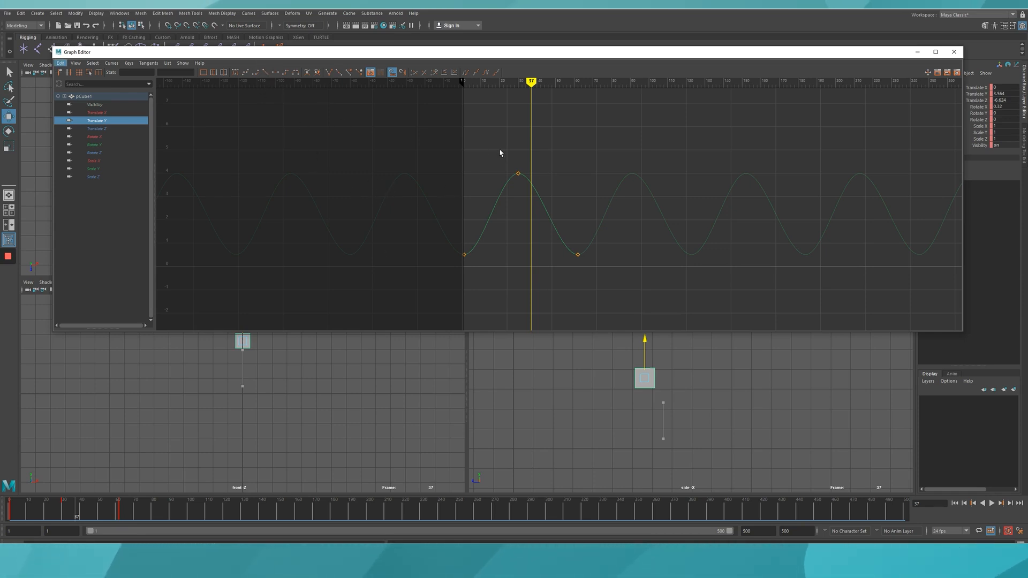
Step: Try to steepen the first Translate Y keyframe's outgoing tangent handle, and undo the change
click(518, 174)
scroll(500, 153, up, 5)
click(415, 278)
click(478, 278)
middle_drag(477, 284, 461, 256)
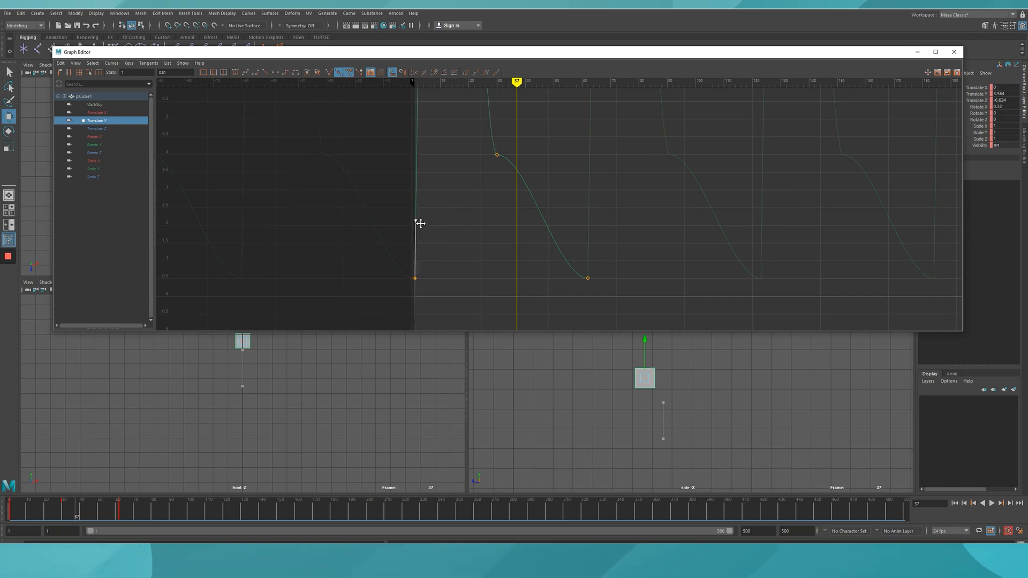
middle_drag(418, 222, 442, 228)
drag(382, 241, 428, 292)
click(425, 203)
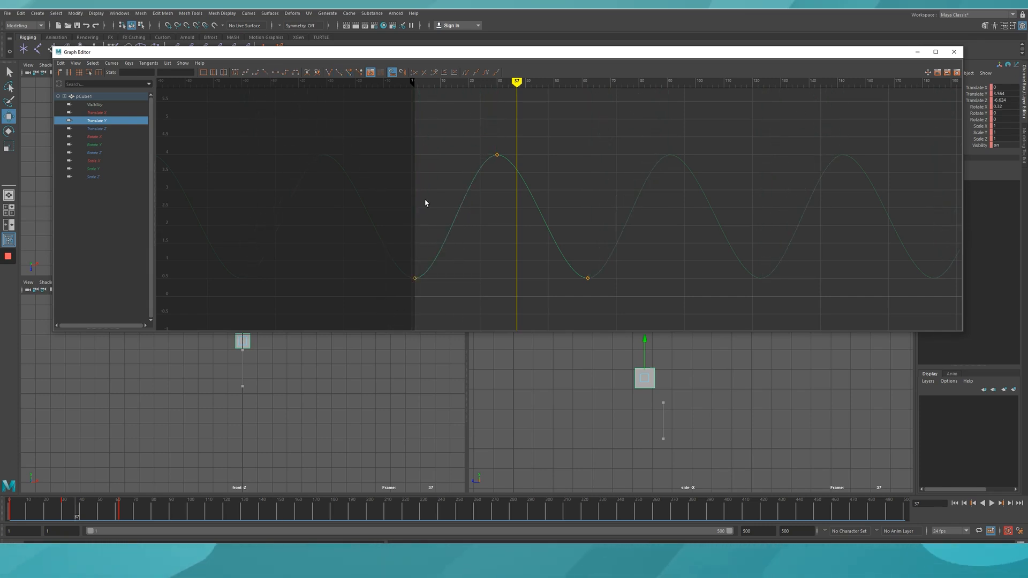
Step: Break the tangents of all Translate Y keyframes and try tilting single handles on the peak and first keyframes
drag(381, 131, 589, 308)
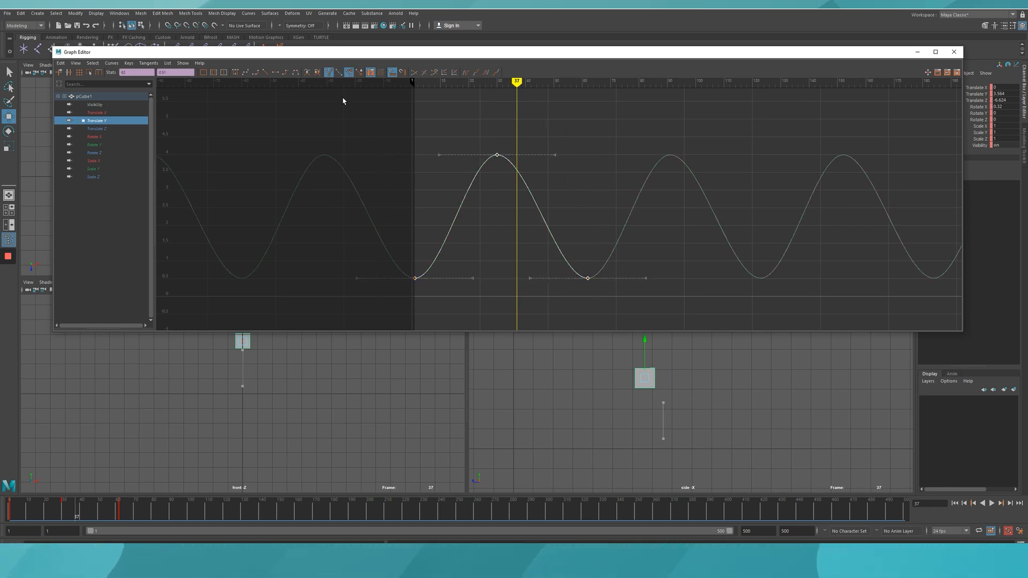
click(439, 154)
middle_drag(446, 175, 409, 173)
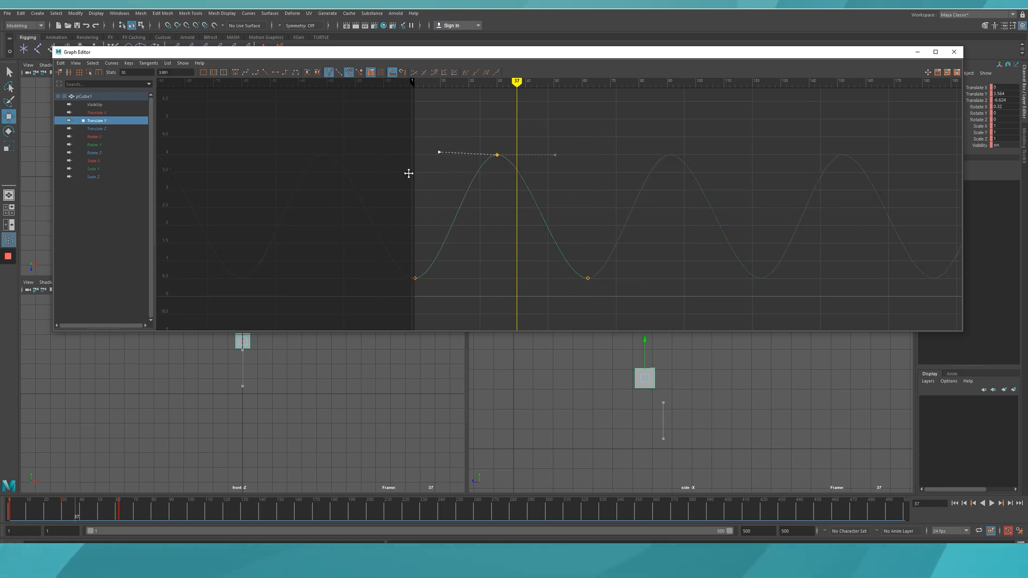
click(415, 278)
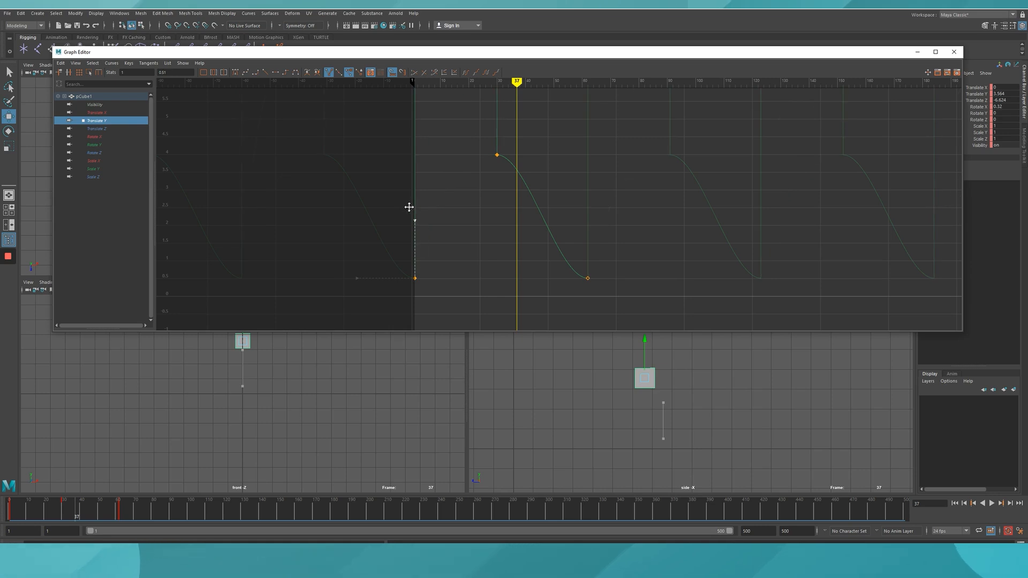
middle_drag(407, 211, 451, 238)
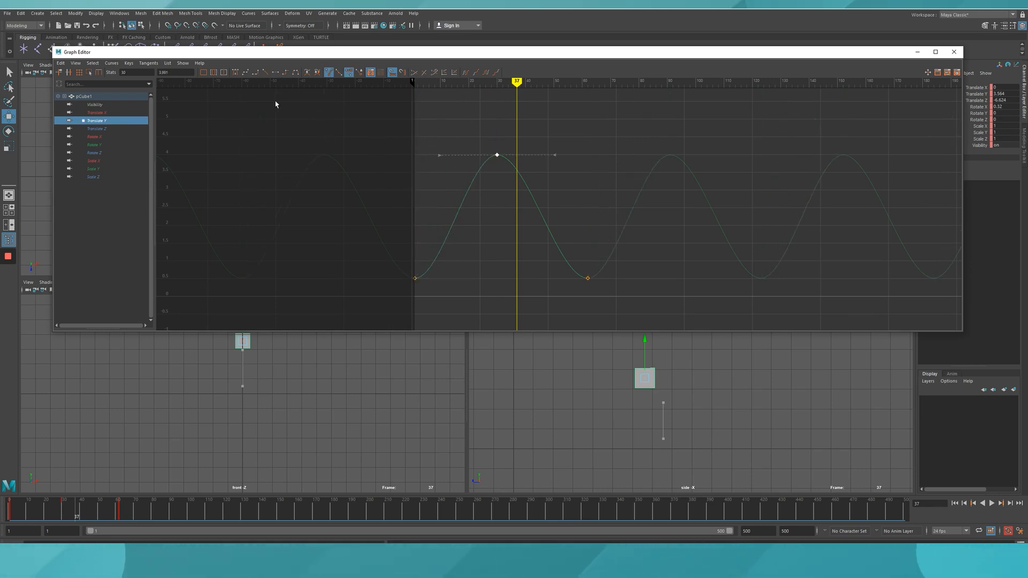
Step: Convert the whole Translate Y curve to weighted tangents
drag(424, 141, 615, 303)
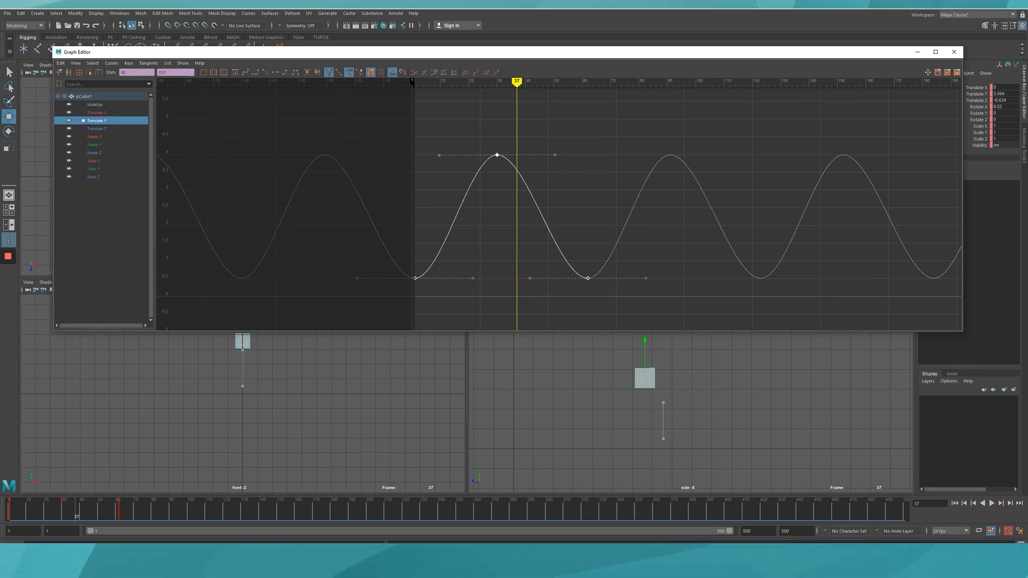
click(112, 64)
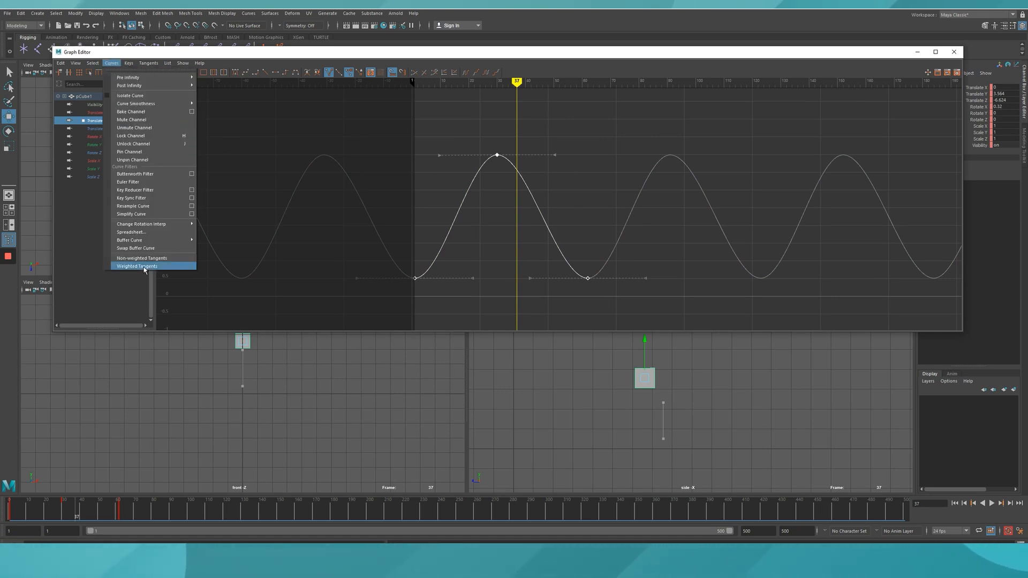
click(144, 267)
Step: Reshape the Translate Y curve by raising the first keyframe's outgoing handle and tilting both handles of the peak keyframe
drag(432, 268, 454, 291)
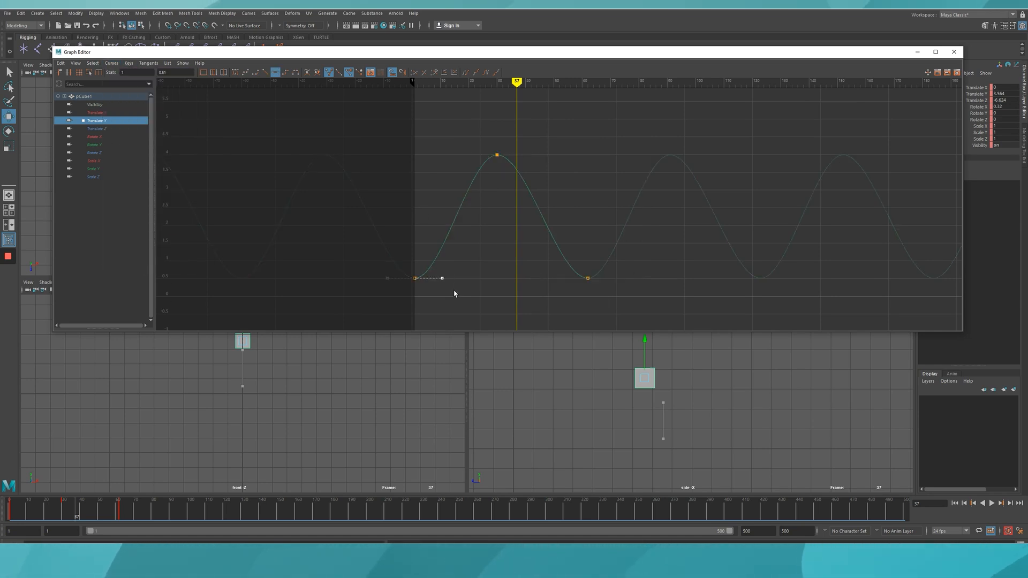
middle_drag(455, 291, 445, 251)
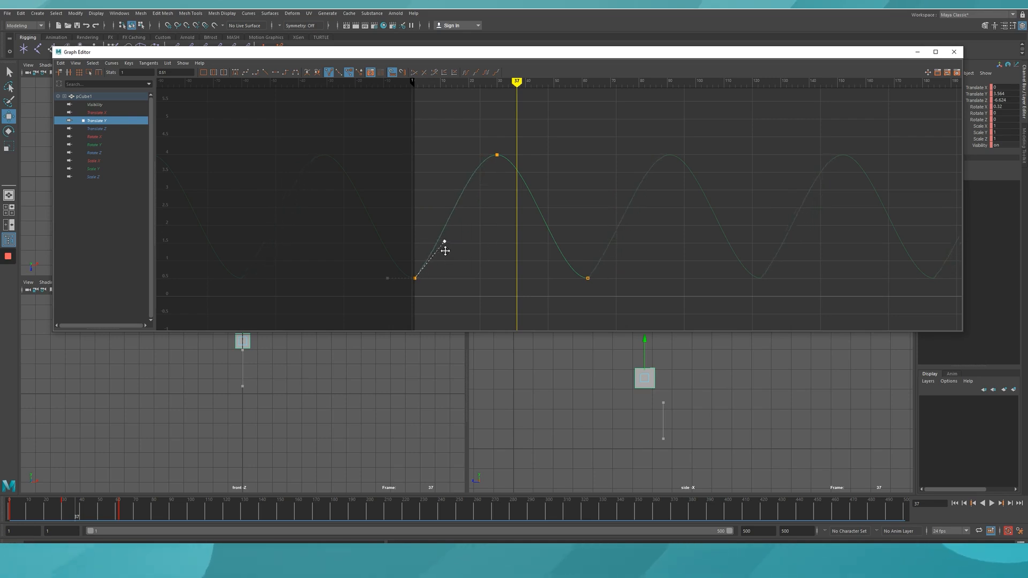
middle_drag(385, 219, 431, 189)
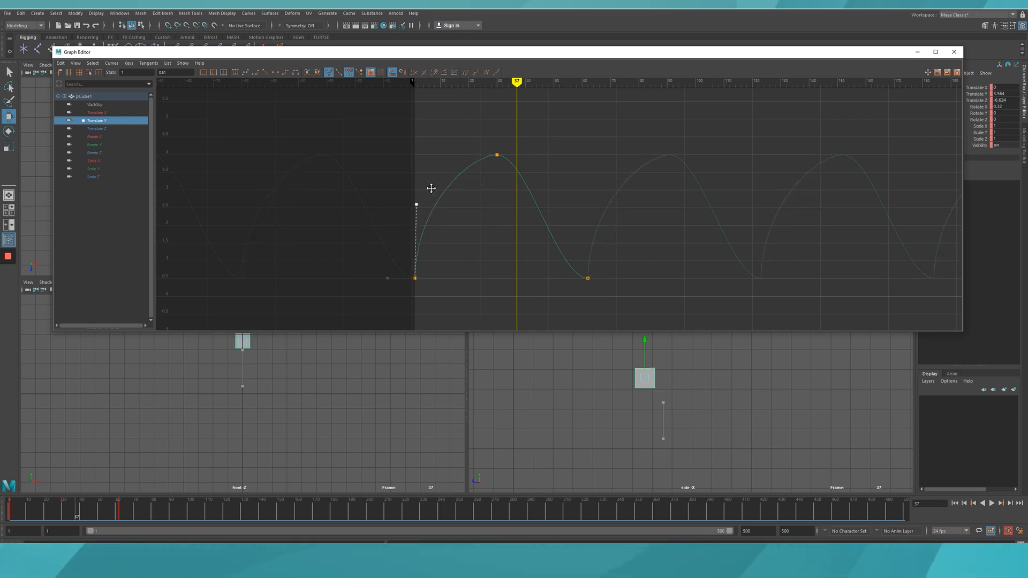
middle_drag(419, 126, 415, 79)
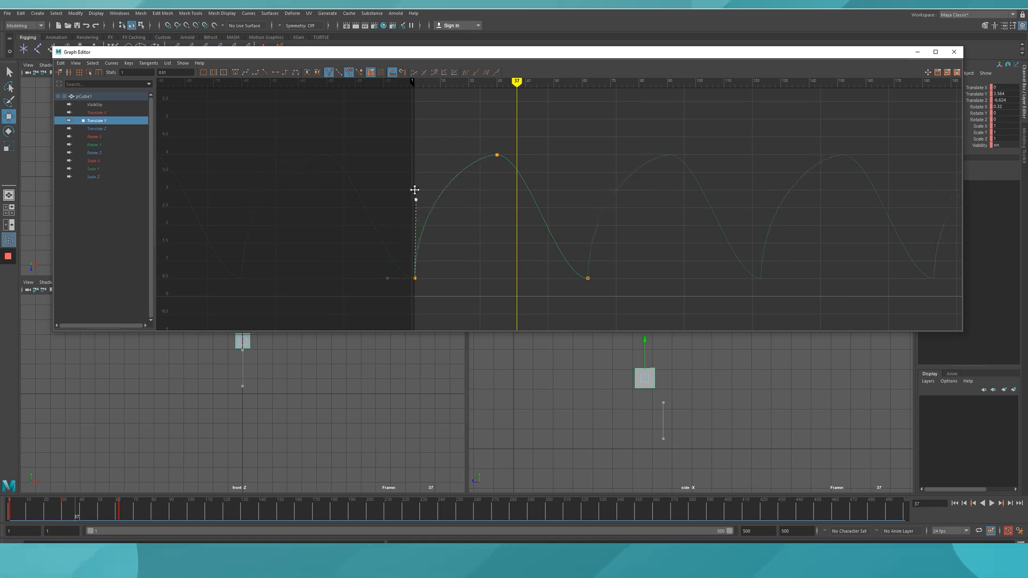
middle_drag(415, 189, 422, 219)
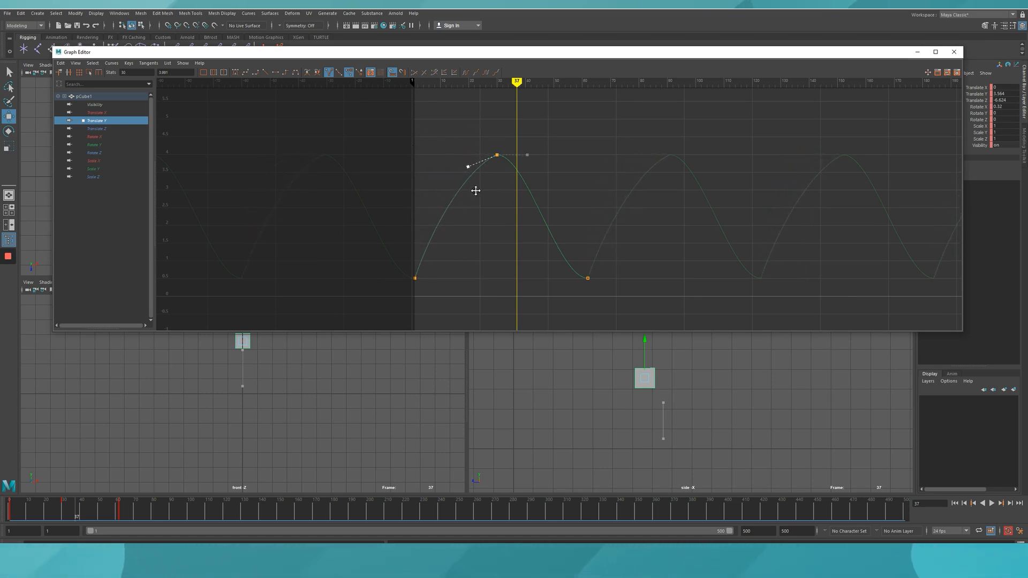
click(527, 155)
middle_drag(555, 169, 578, 133)
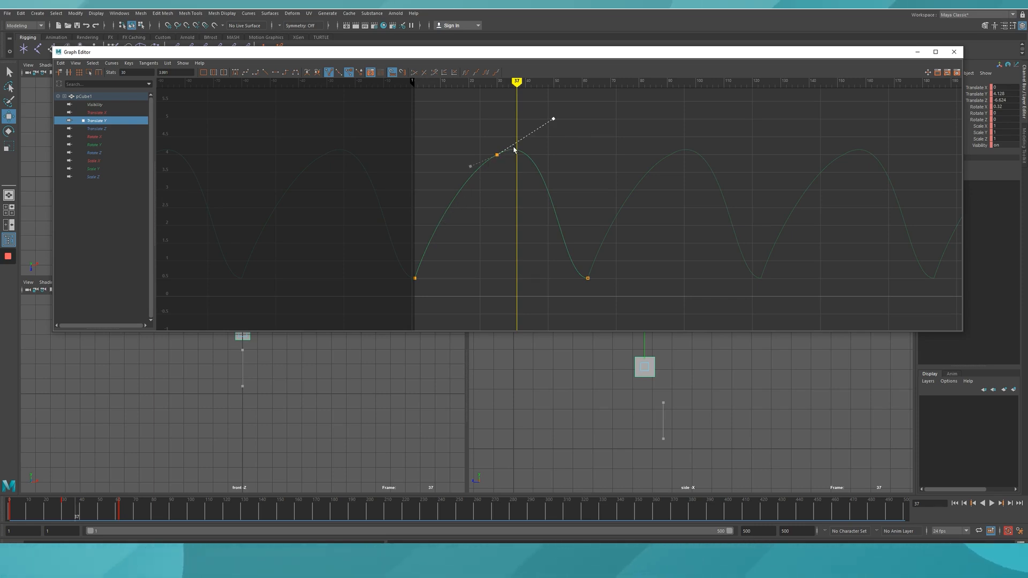
Step: Reset the Translate Y keyframes to flat tangents and raise only the first keyframe's outgoing handle
click(588, 279)
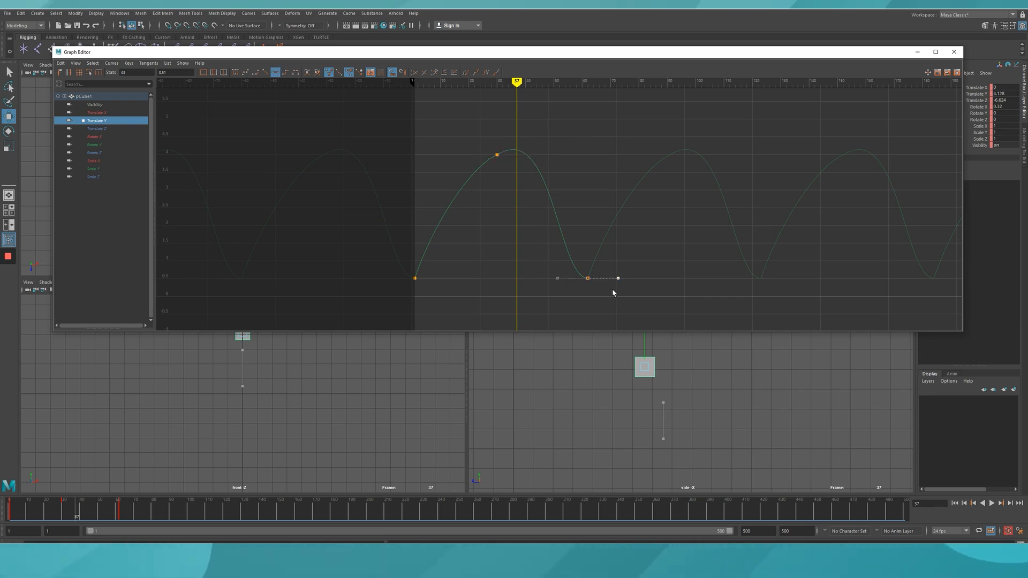
click(275, 71)
drag(381, 239, 427, 288)
click(433, 224)
middle_drag(435, 271, 432, 272)
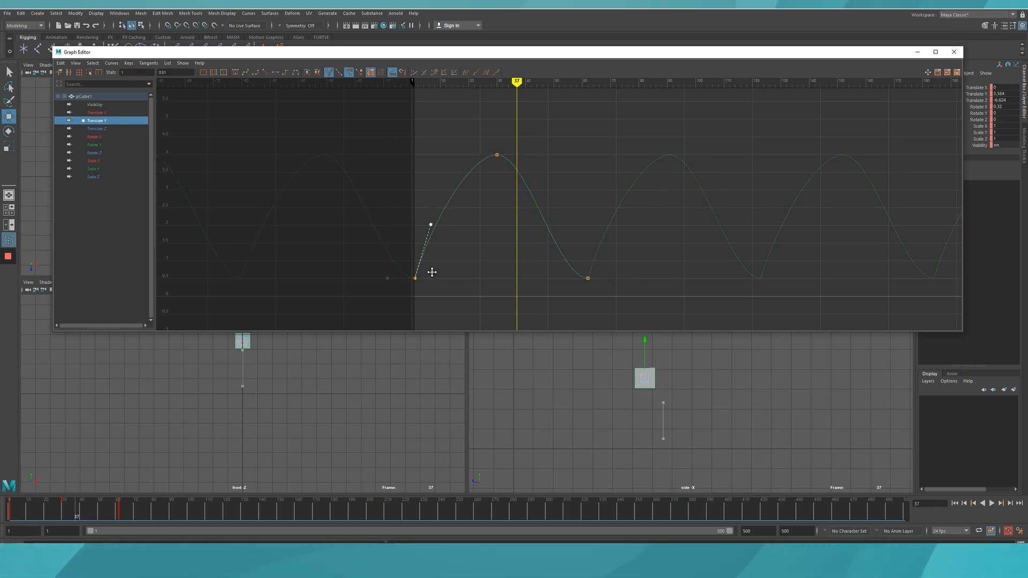
click(497, 155)
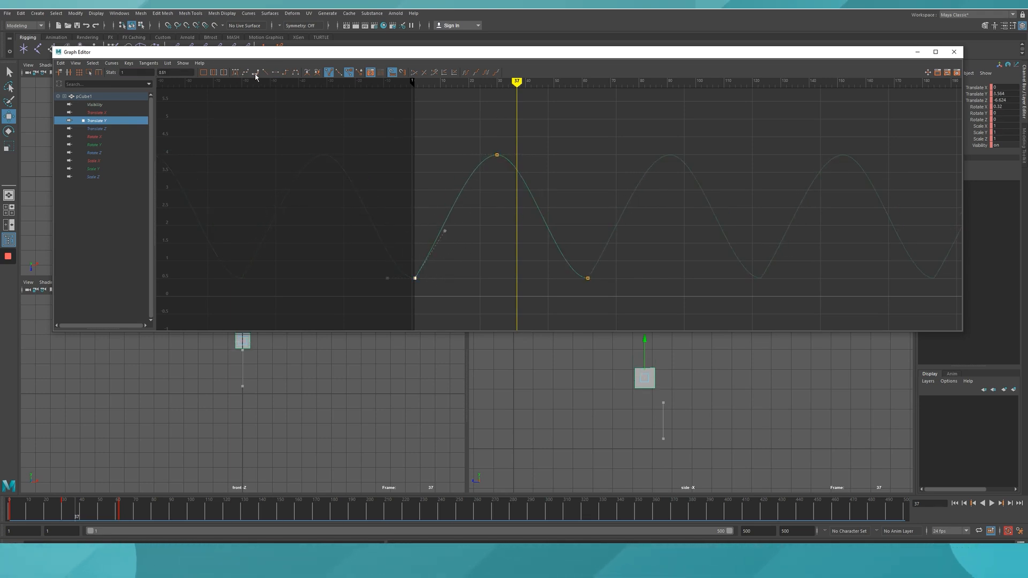
click(112, 64)
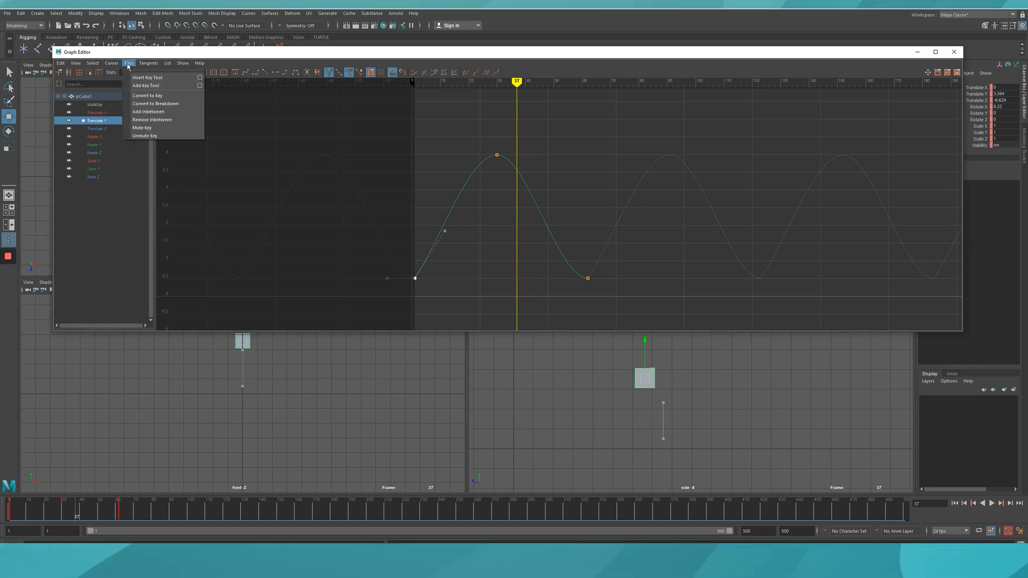
Step: Unify the Translate Y peak keyframe's tangents, lengthen and tilt its handles, and break the tangents again
mouse_move(144, 64)
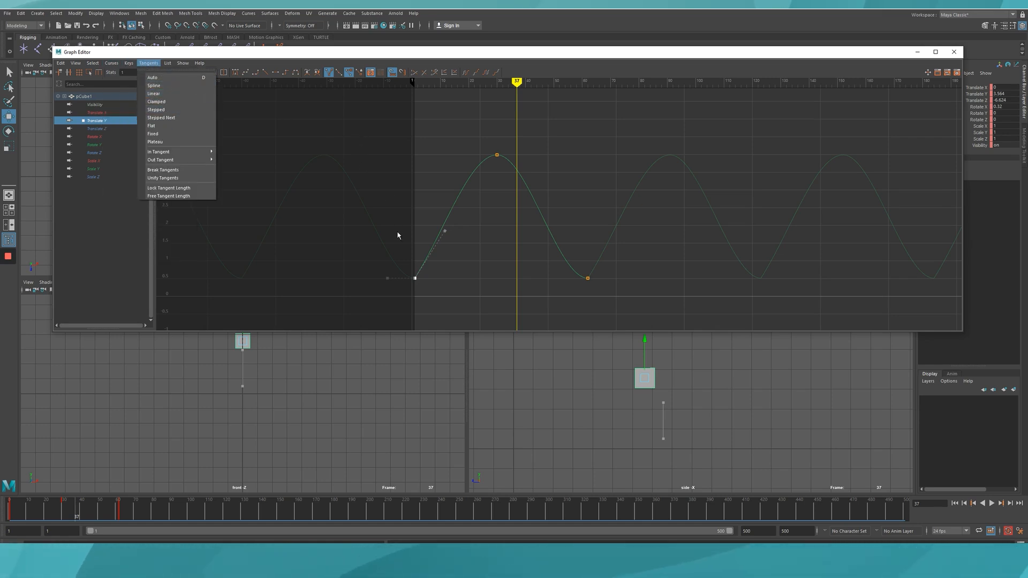
click(314, 130)
key(ctrl+z)
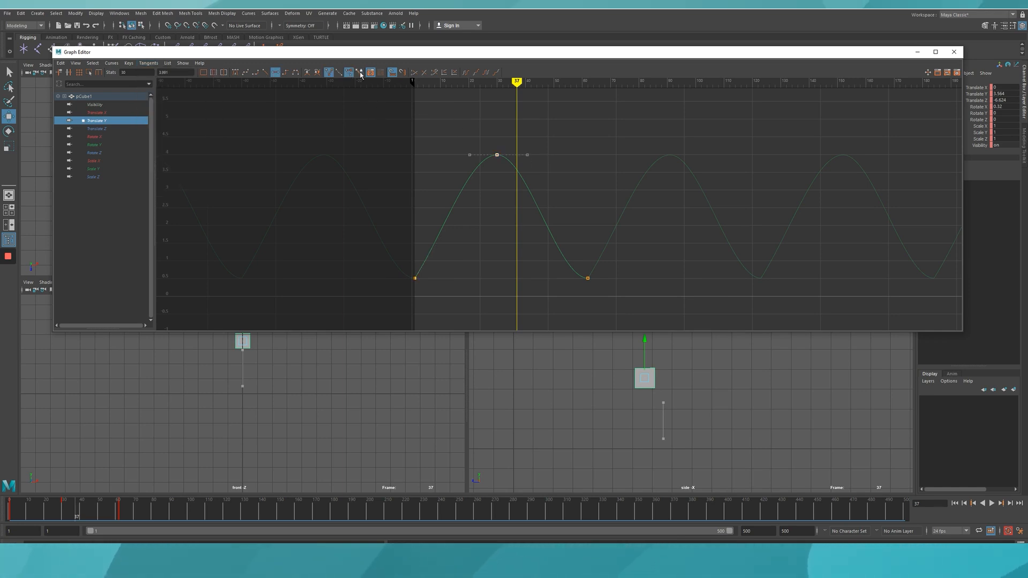
click(339, 72)
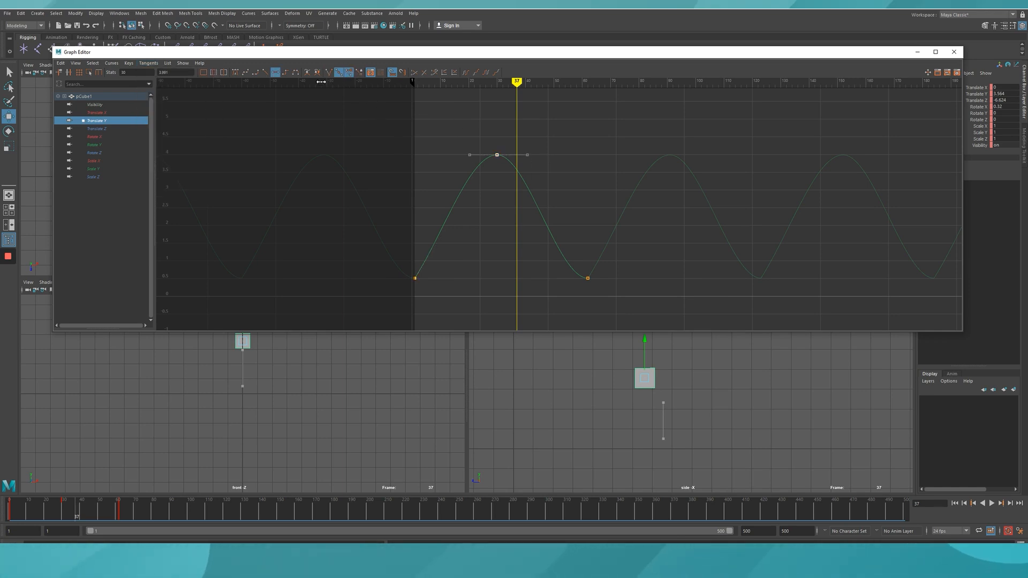
middle_drag(423, 162, 447, 160)
click(329, 74)
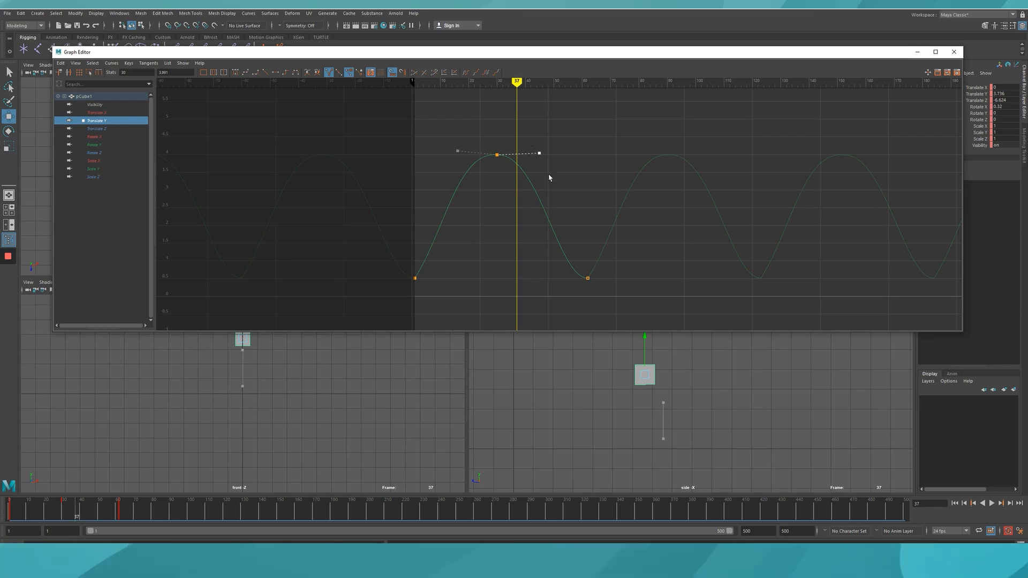
Step: Reset the first and last Translate Y keyframes to flat tangents
click(587, 279)
middle_drag(573, 276, 582, 295)
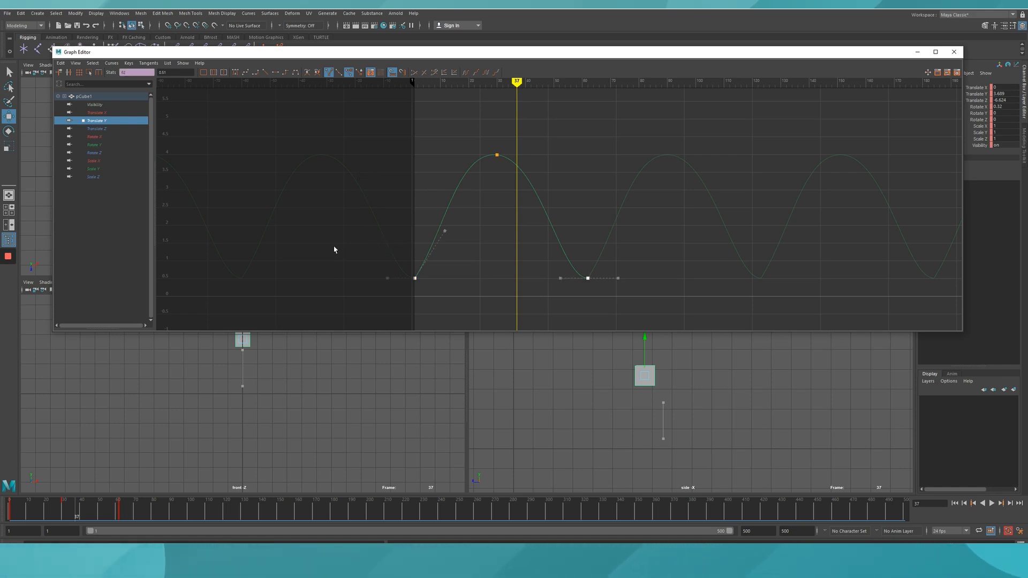
click(275, 72)
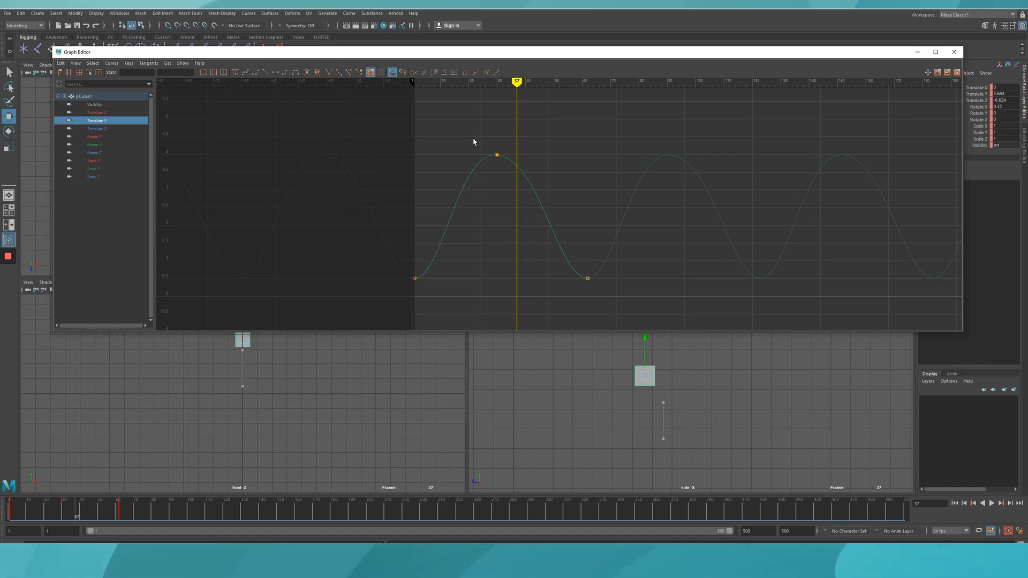
Step: Try linear tangents on the Translate Y peak keyframe, and set it to flat tangents
click(497, 155)
click(265, 72)
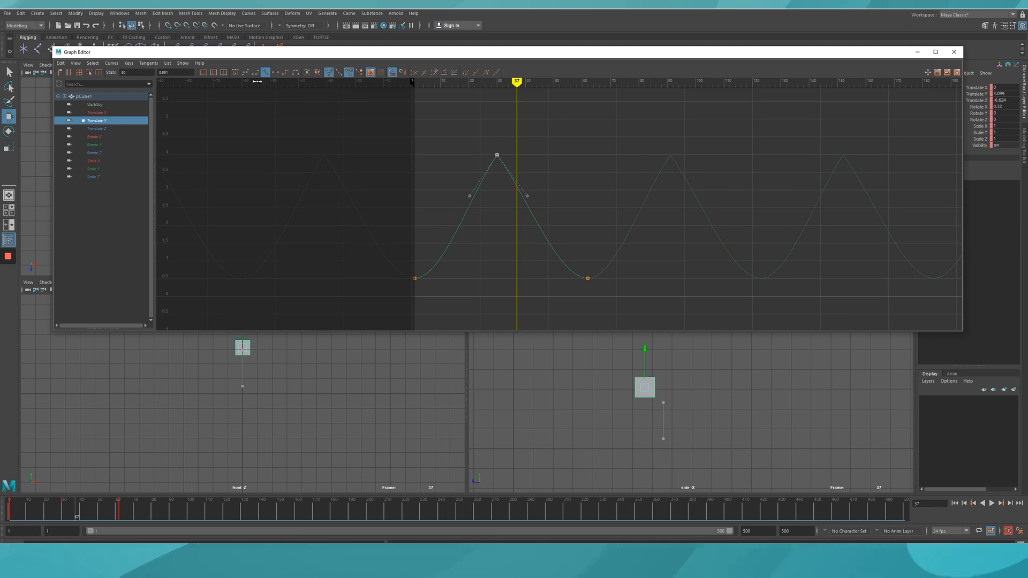
click(275, 71)
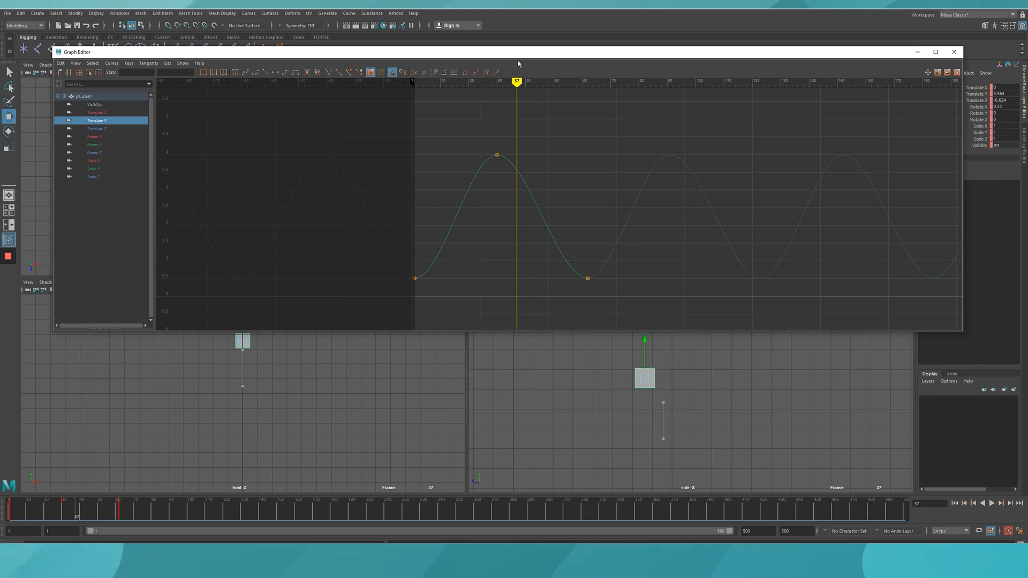
Step: Move the Graph Editor window lower over the viewports and scrub the current time to frame 33
drag(503, 52, 493, 133)
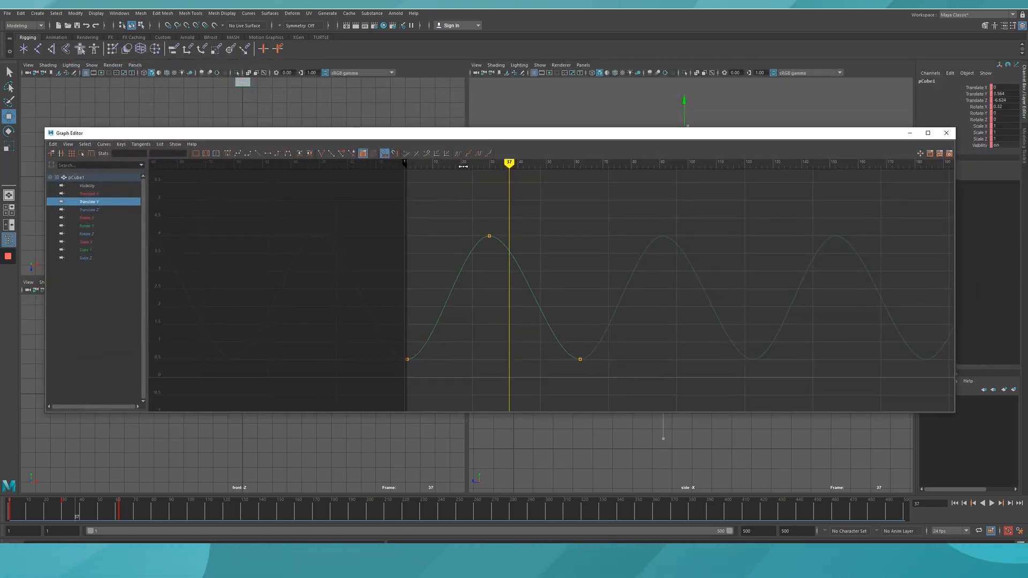
mouse_move(516, 173)
mouse_down()
mouse_move(525, 166)
mouse_move(498, 166)
mouse_up()
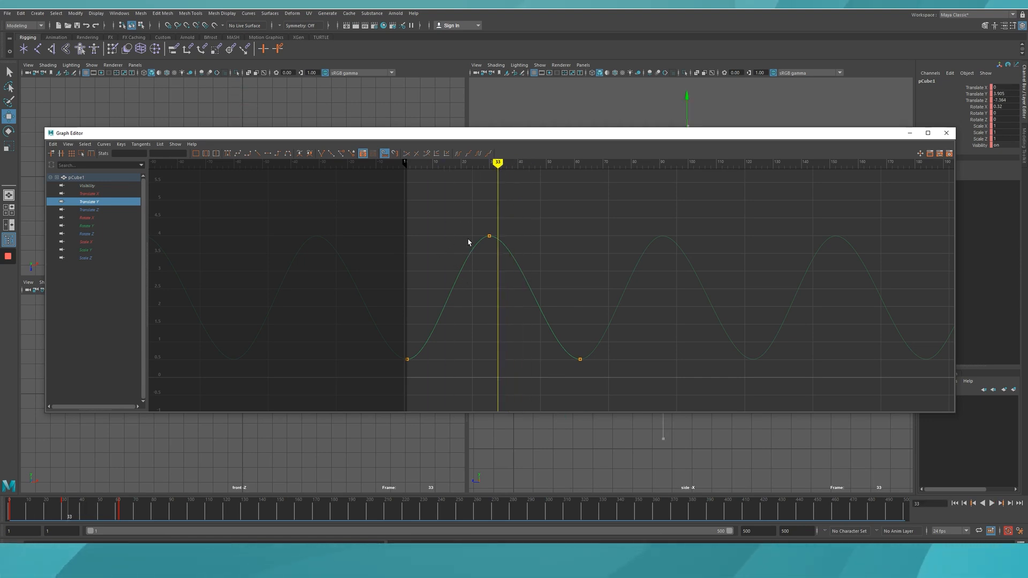